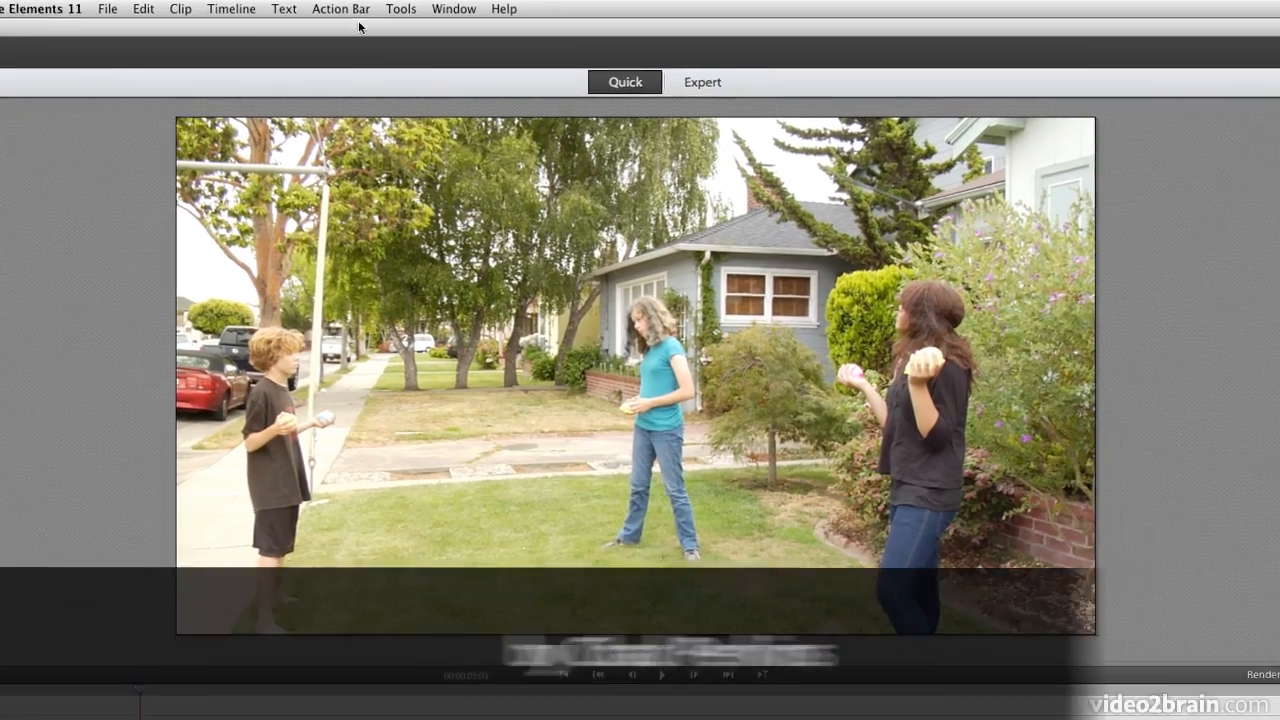
- Open the effects collection and look through the available Video Effects, from Black & White to Stabilizer
click(383, 7)
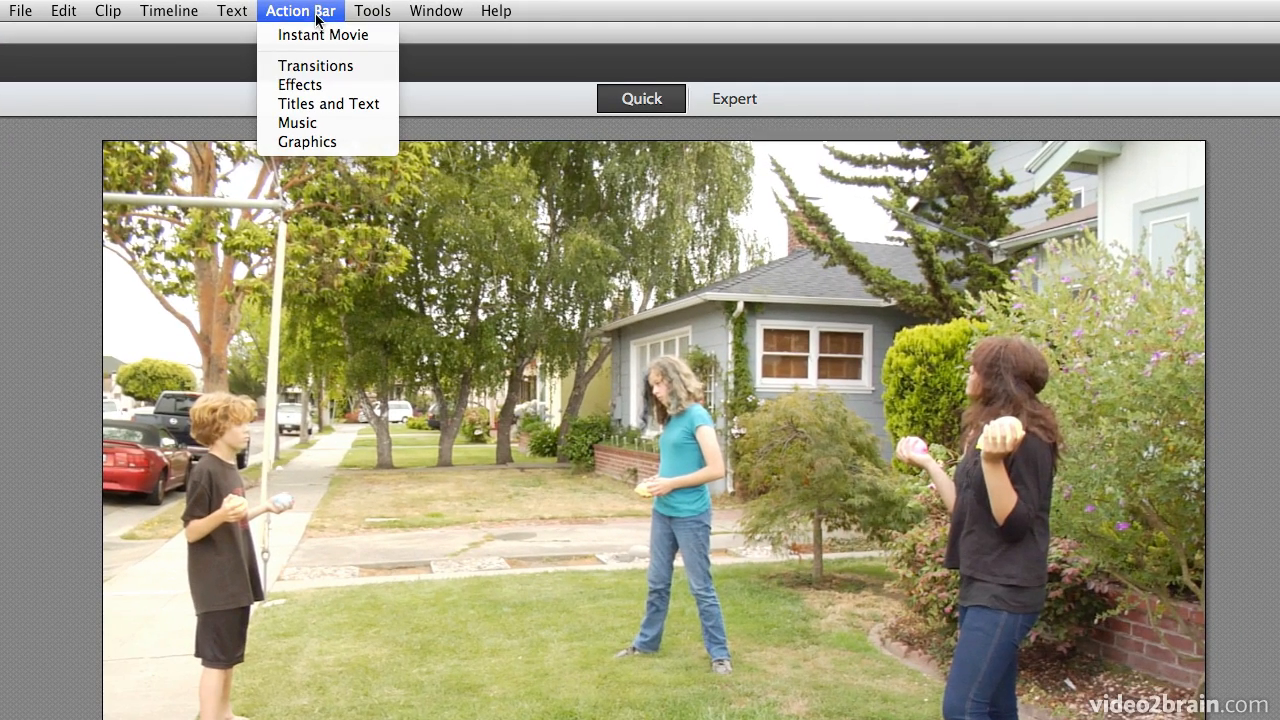
click(334, 88)
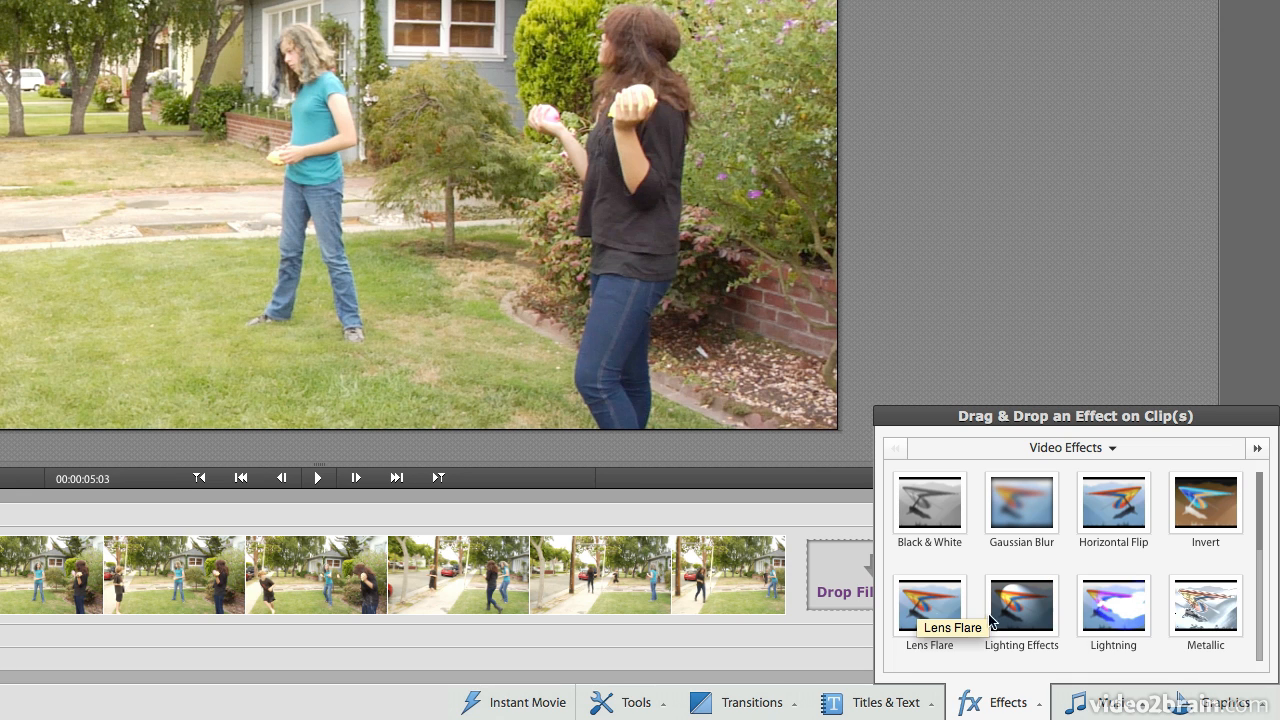
scroll(1137, 607, down, 1)
scroll(1137, 607, down, 3)
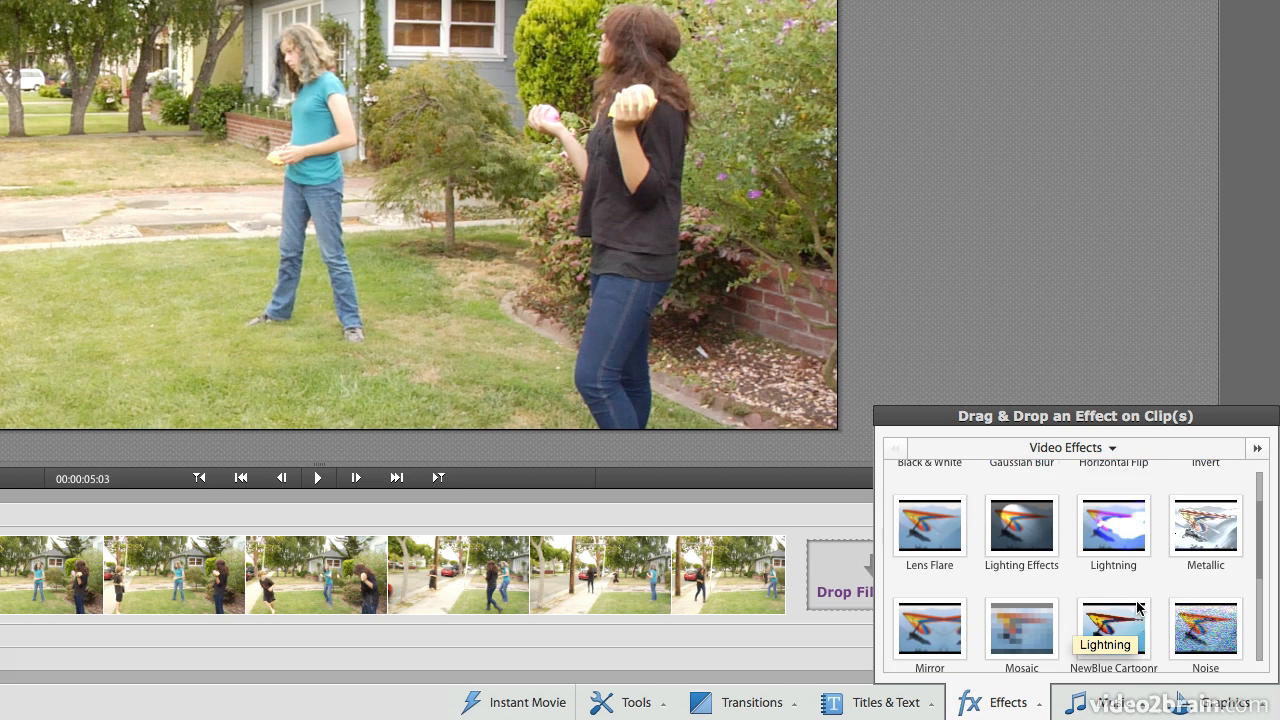
scroll(1126, 543, up, 4)
scroll(1198, 517, down, 4)
scroll(943, 486, up, 4)
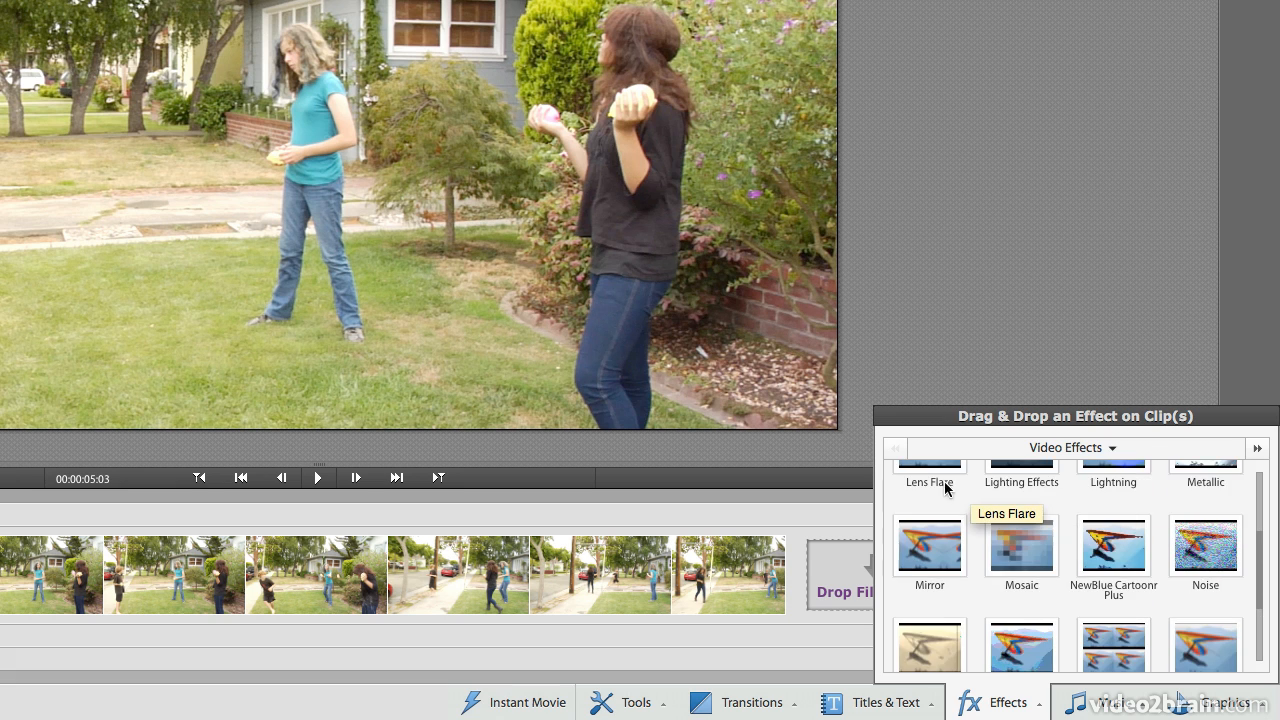
scroll(1000, 525, down, 2)
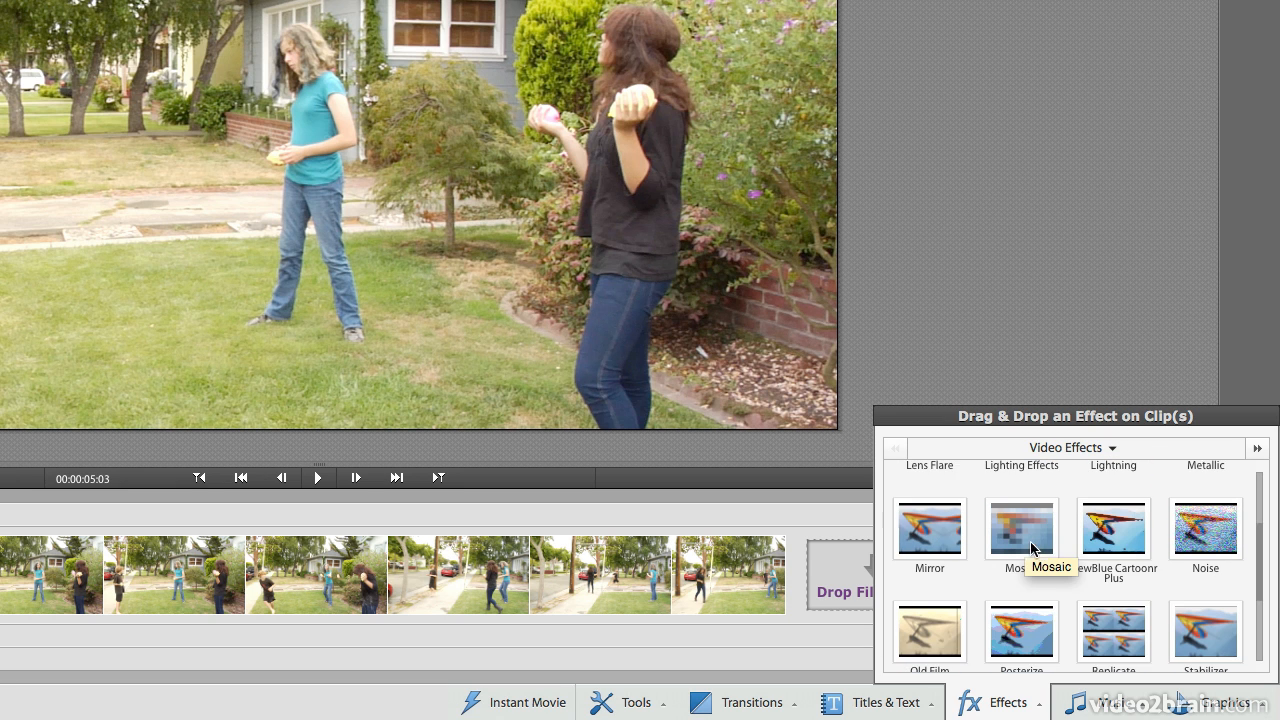
scroll(1045, 552, down, 2)
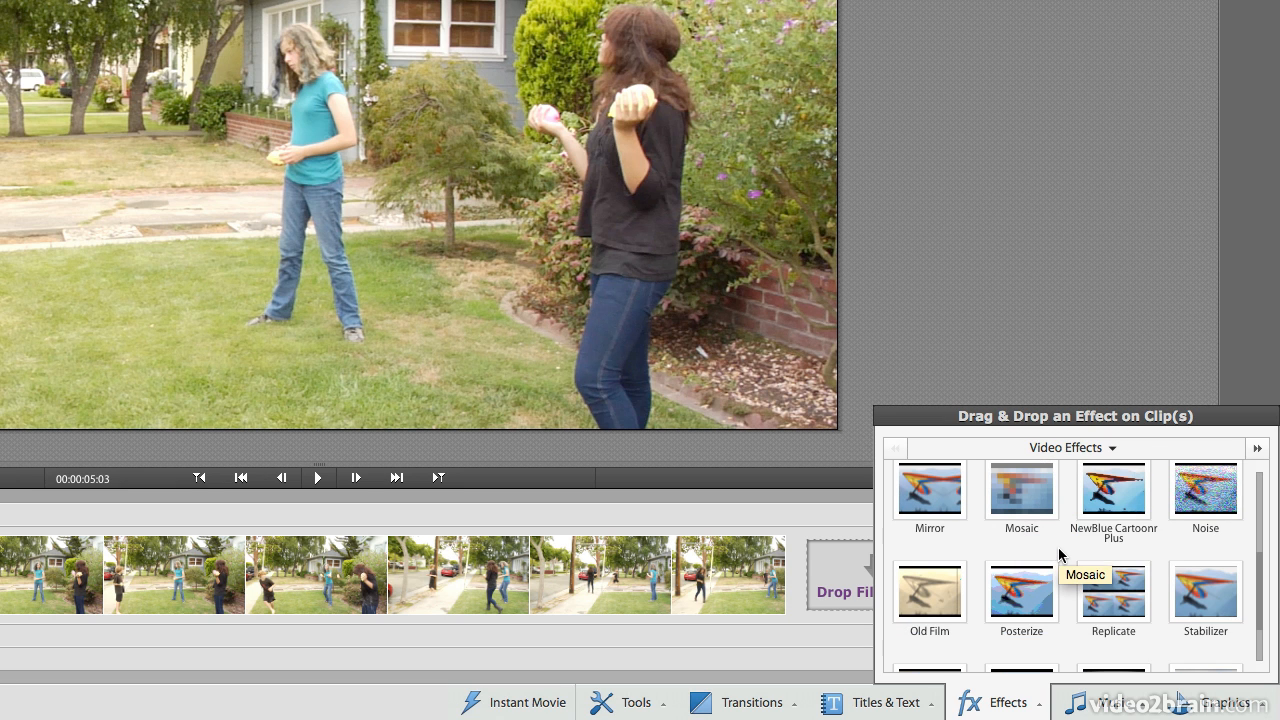
- Apply the Pandora look from the FilmLooks category to the clip and preview it up to 00:00:16:01
click(1061, 446)
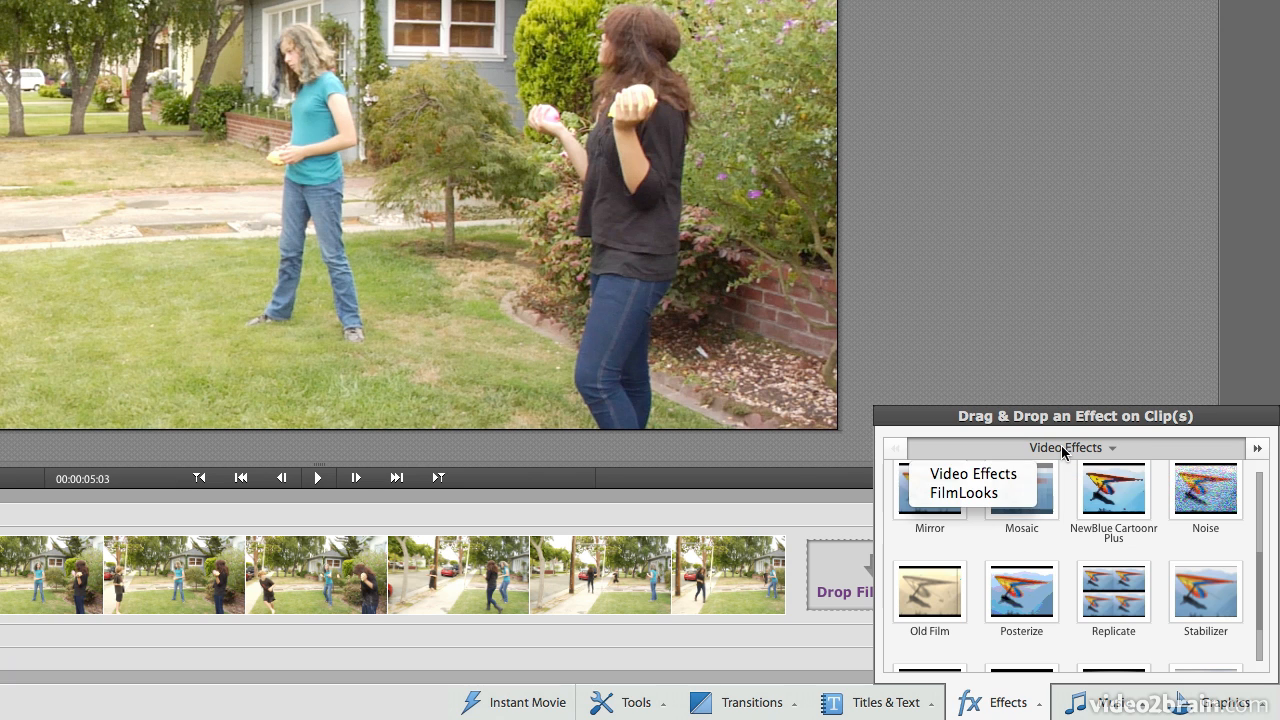
click(970, 493)
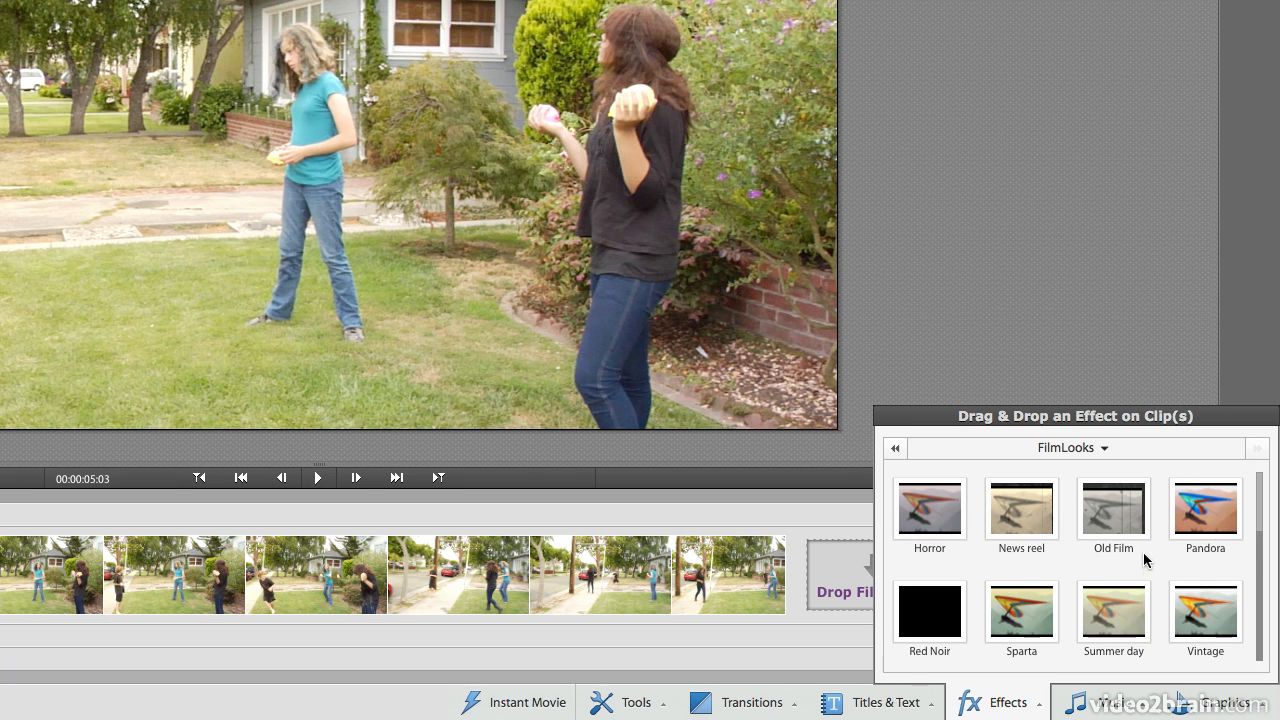
scroll(1238, 584, up, 1)
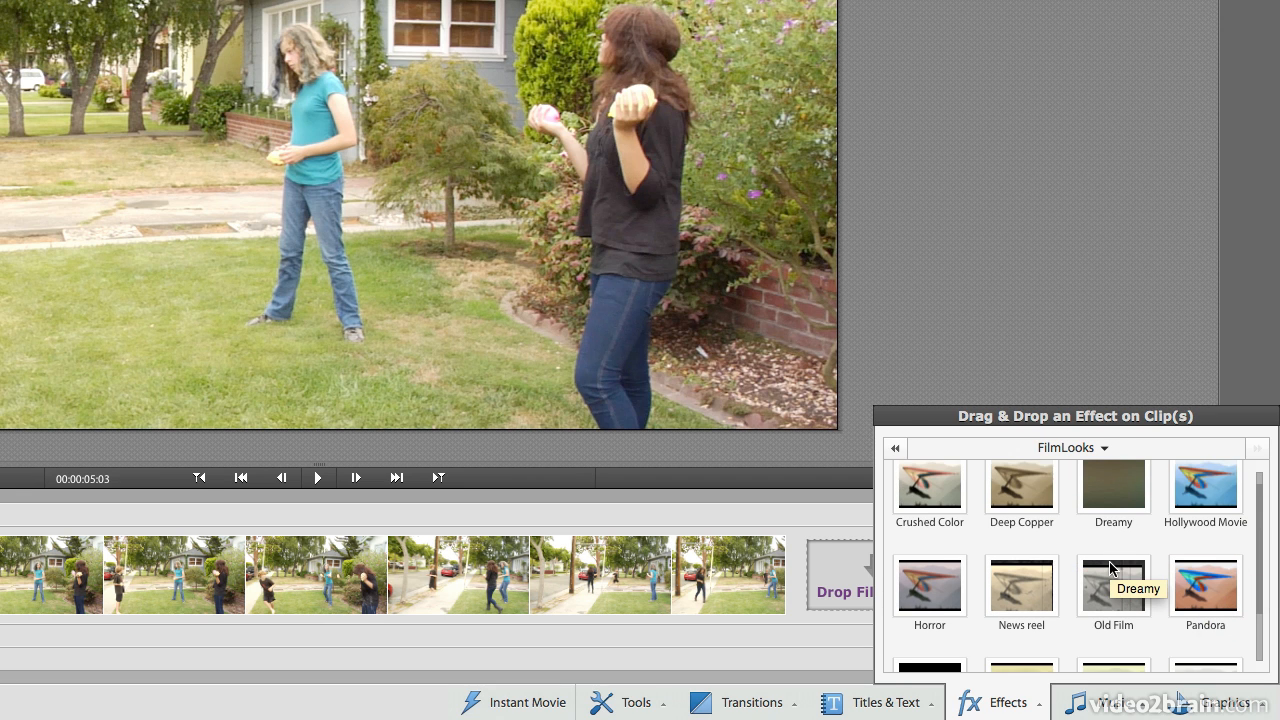
scroll(1112, 568, down, 1)
drag(1205, 556, 570, 254)
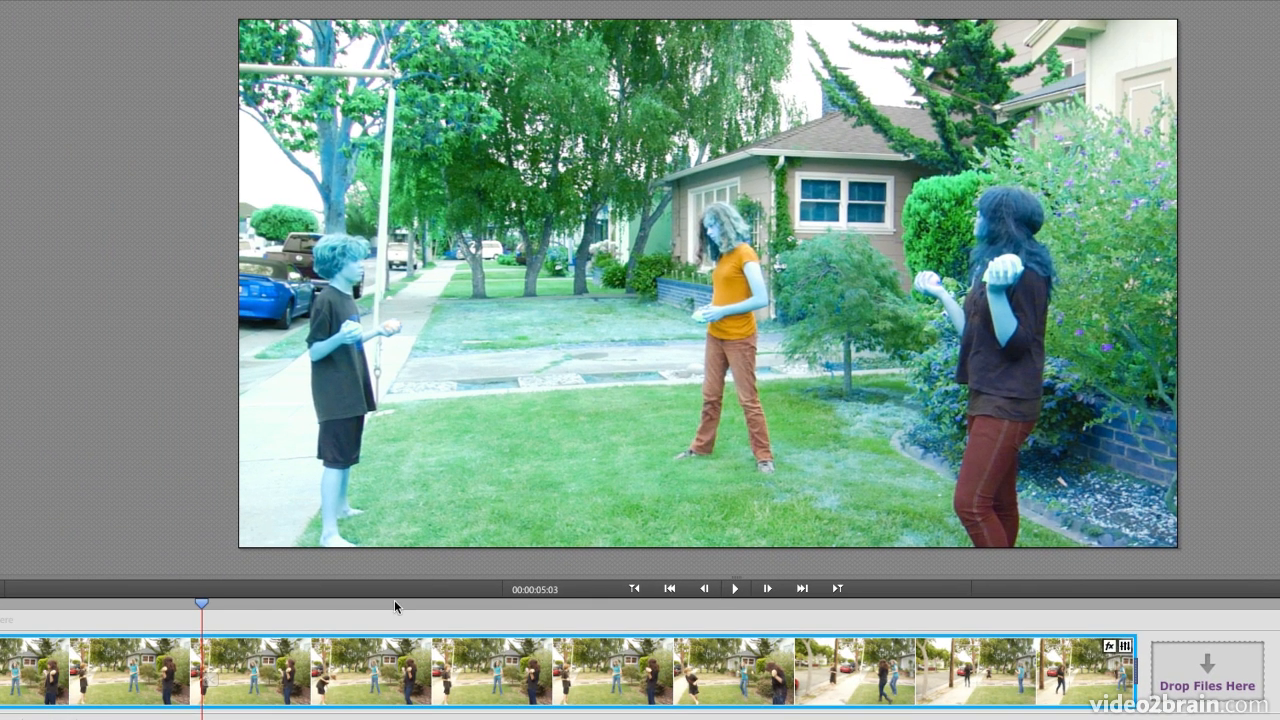
drag(198, 608, 742, 628)
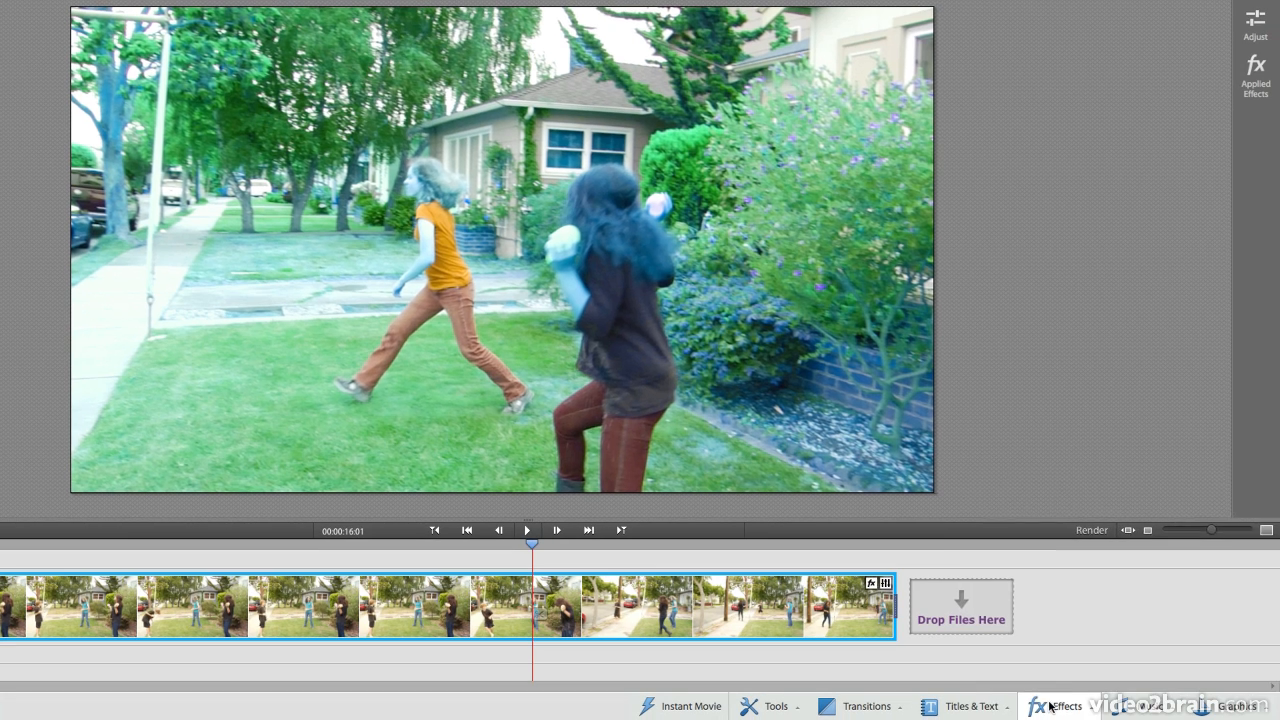
- Apply the Horror film look to the clip, removing its existing effects, and preview the clip at 00:00:17:16
click(1058, 706)
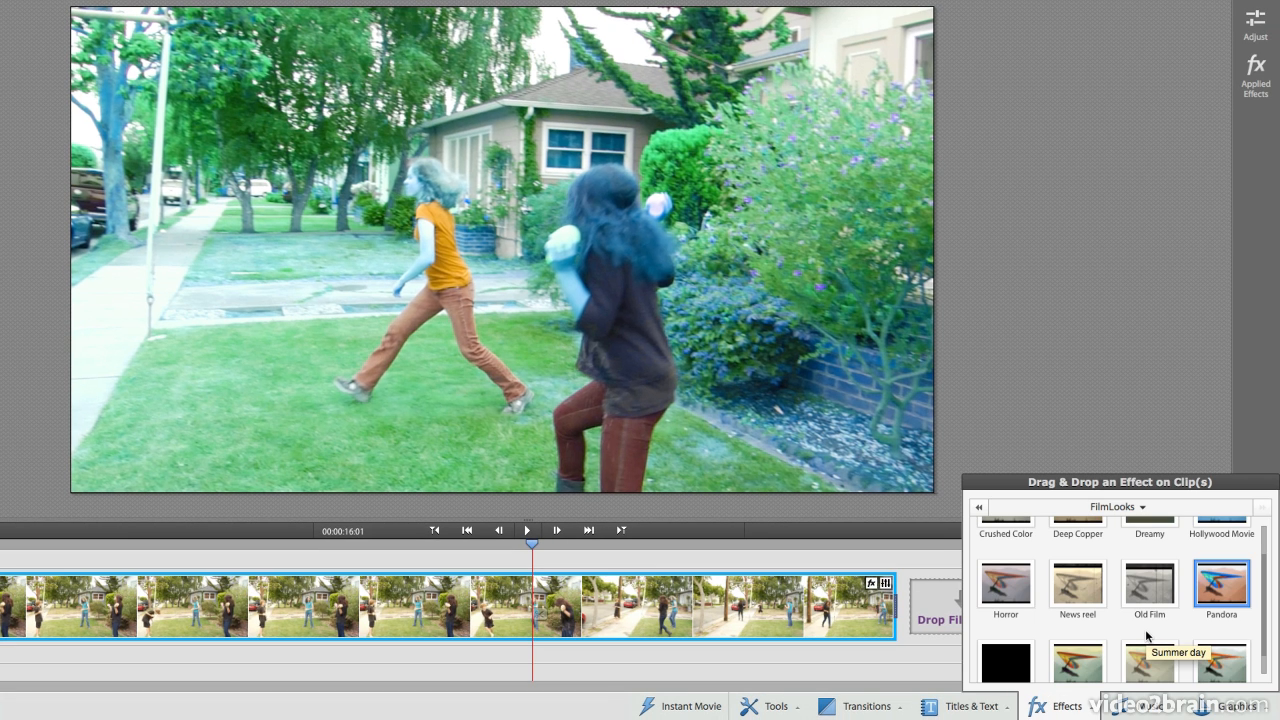
click(1006, 588)
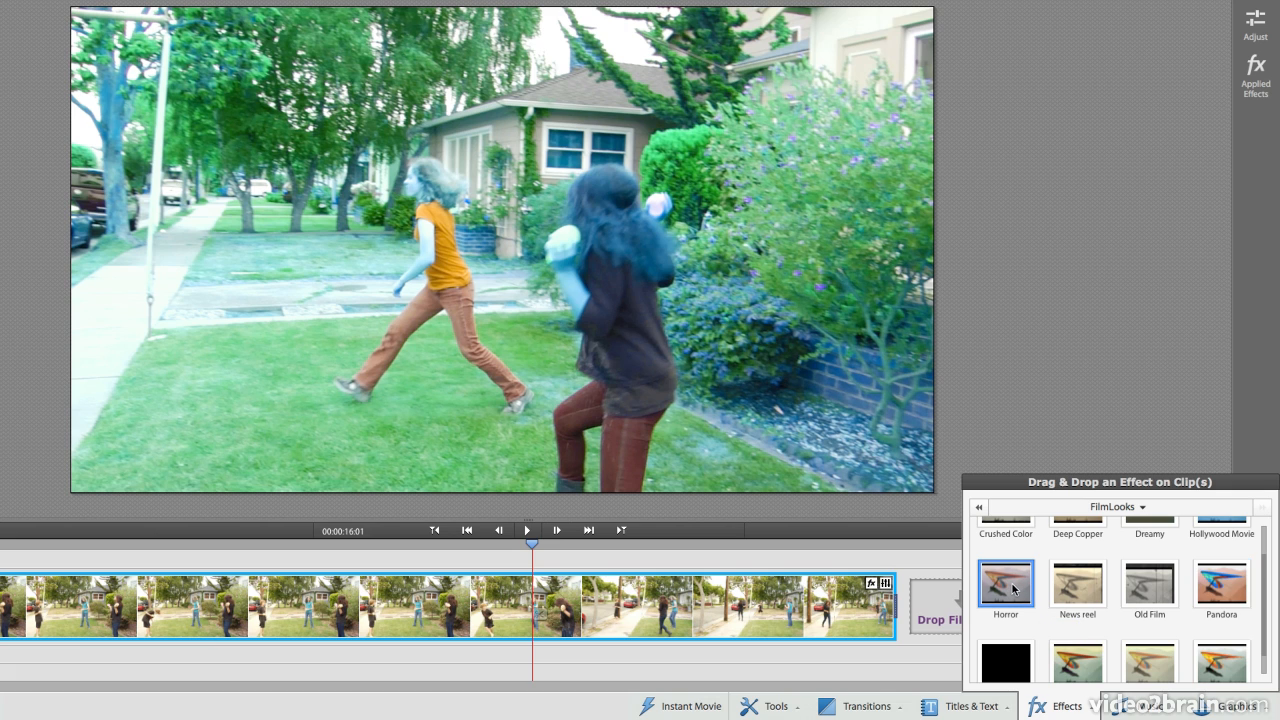
drag(1013, 590, 663, 594)
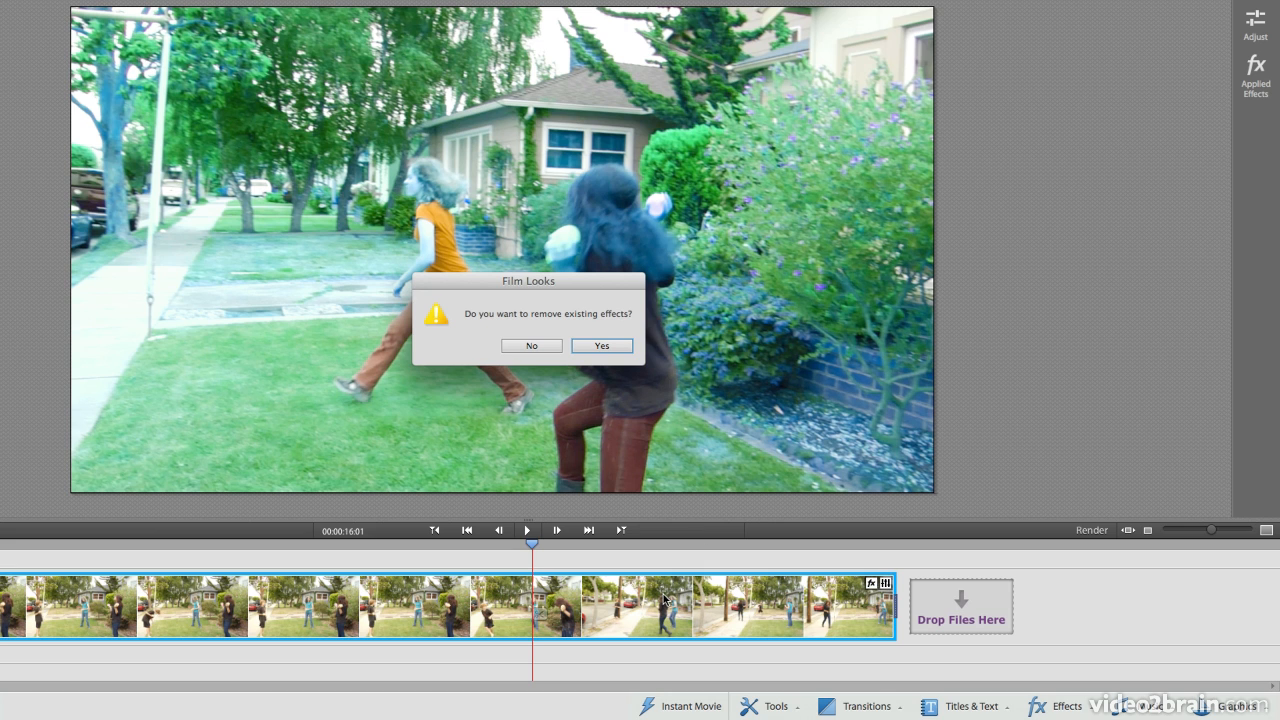
click(602, 346)
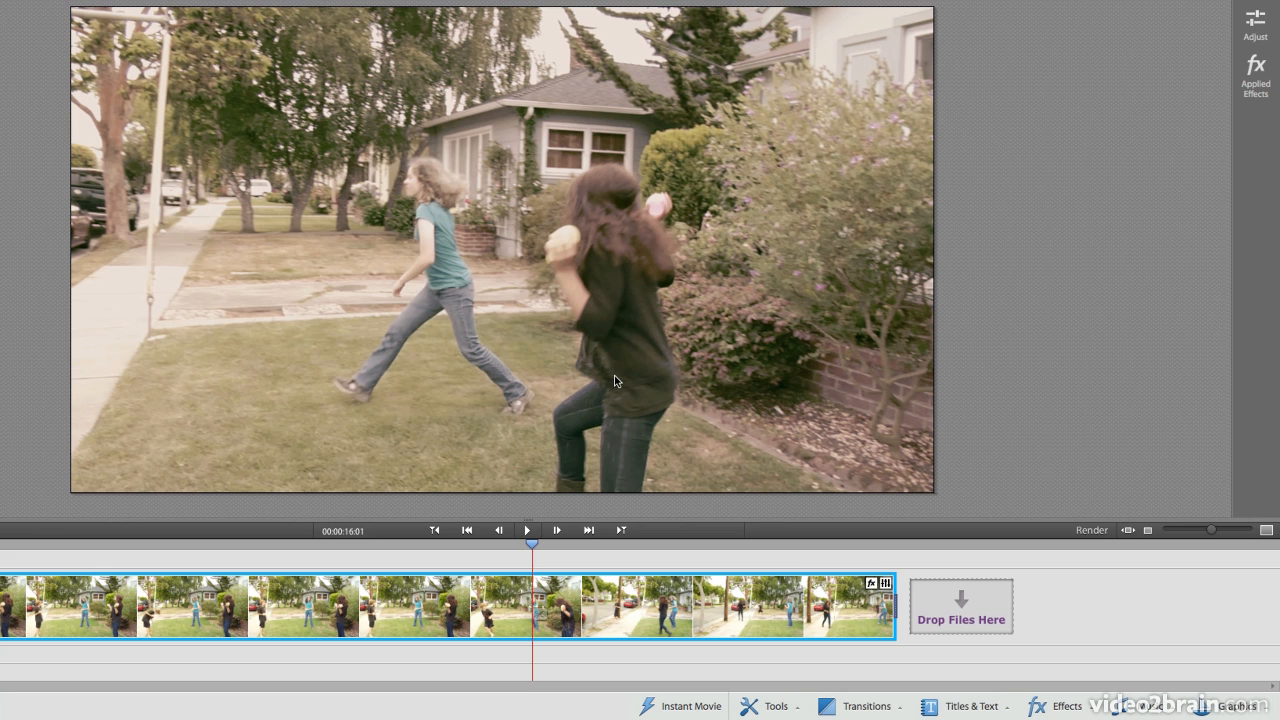
drag(531, 541, 607, 562)
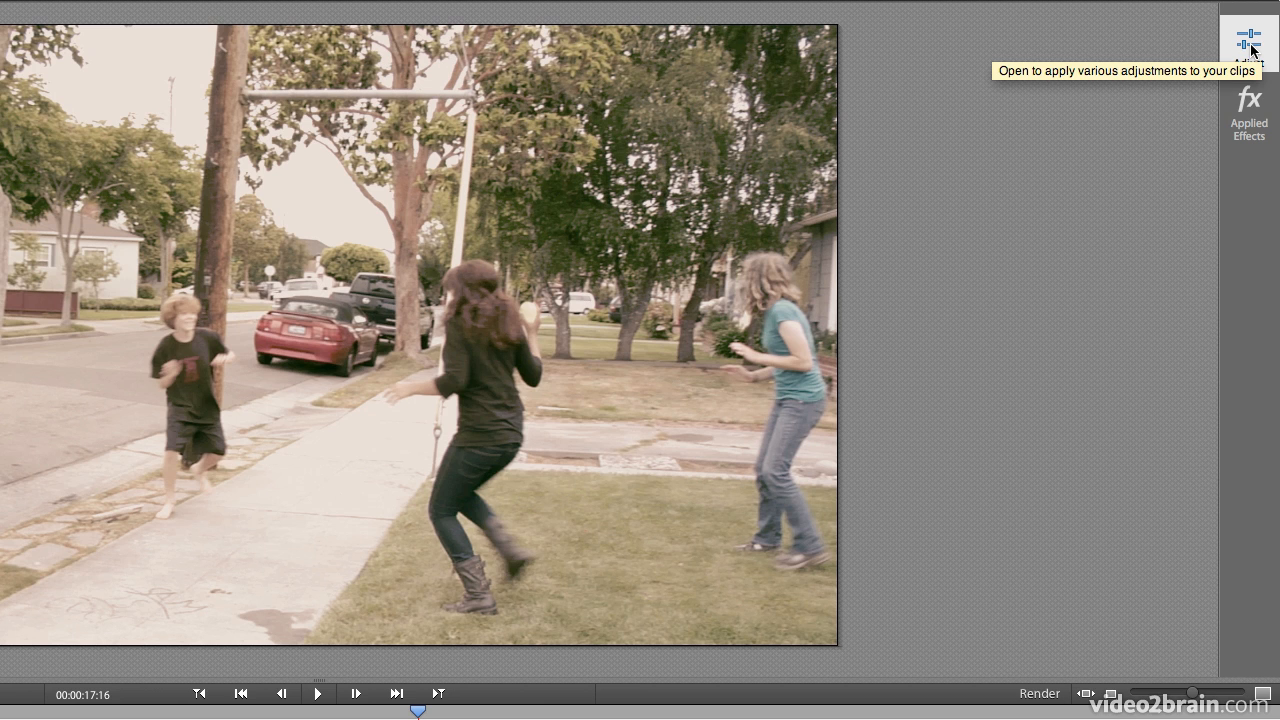
- Expand the clip's Color adjustments to show the detailed settings and set Saturation to -46.1
click(1251, 49)
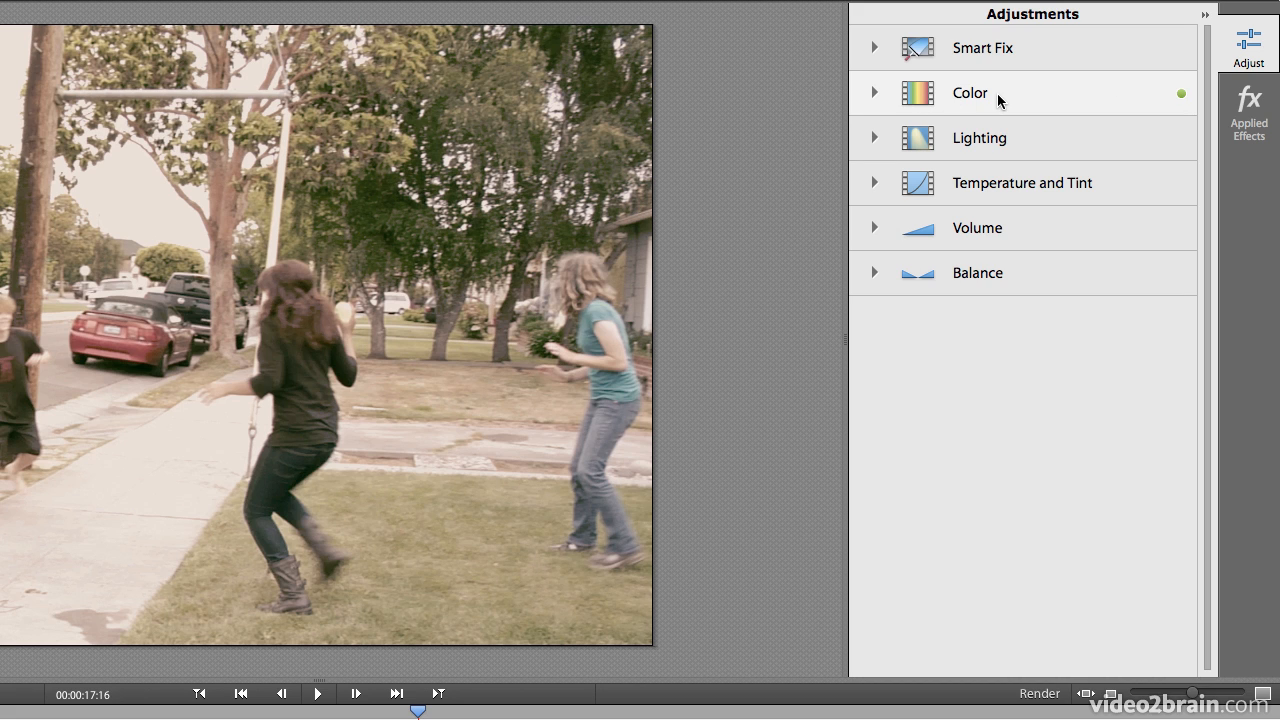
click(874, 93)
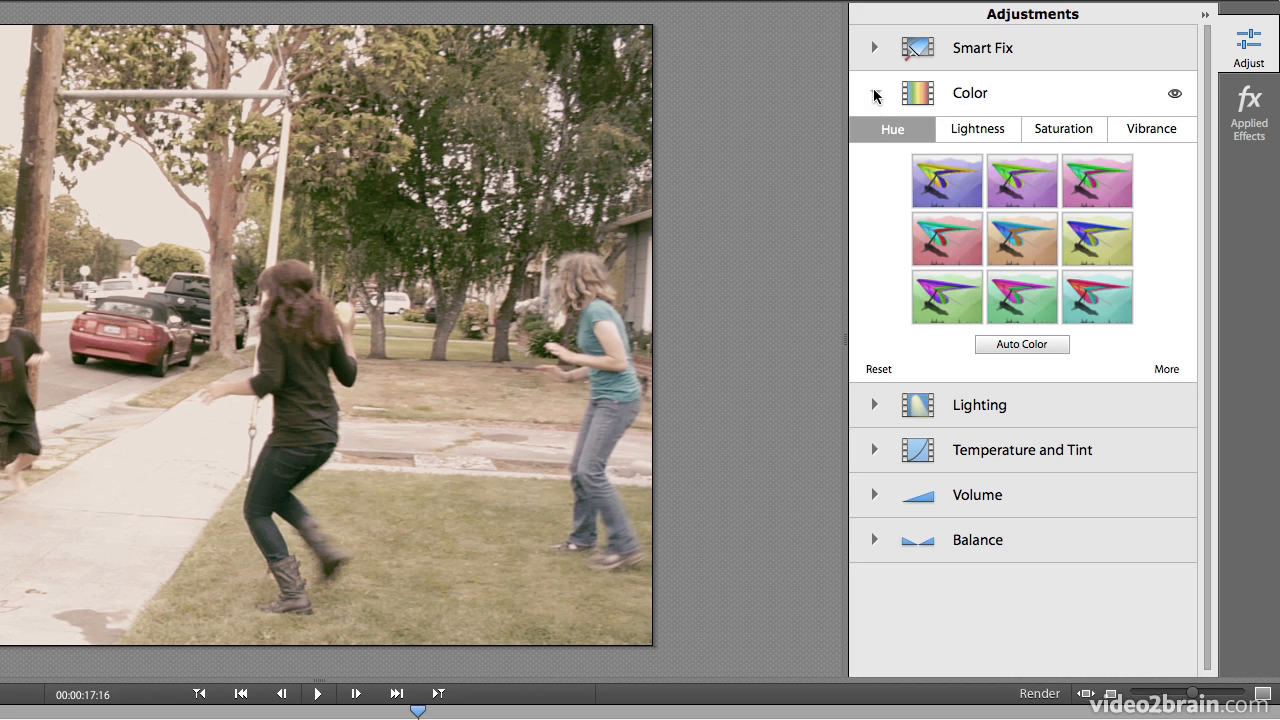
click(1167, 369)
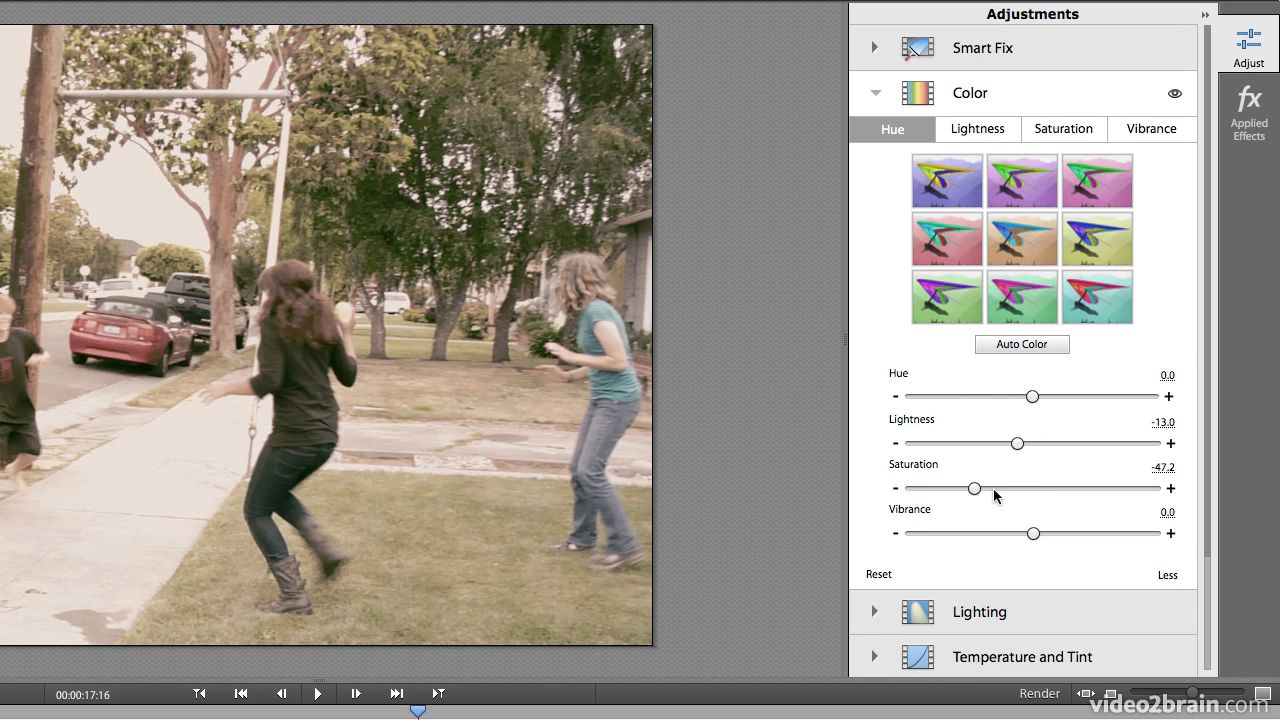
mouse_move(975, 487)
mouse_down()
mouse_move(923, 486)
mouse_move(1112, 492)
mouse_move(975, 488)
mouse_up()
- Compare the clip with its Color adjustment turned off and on, and close the Adjustments
click(1176, 96)
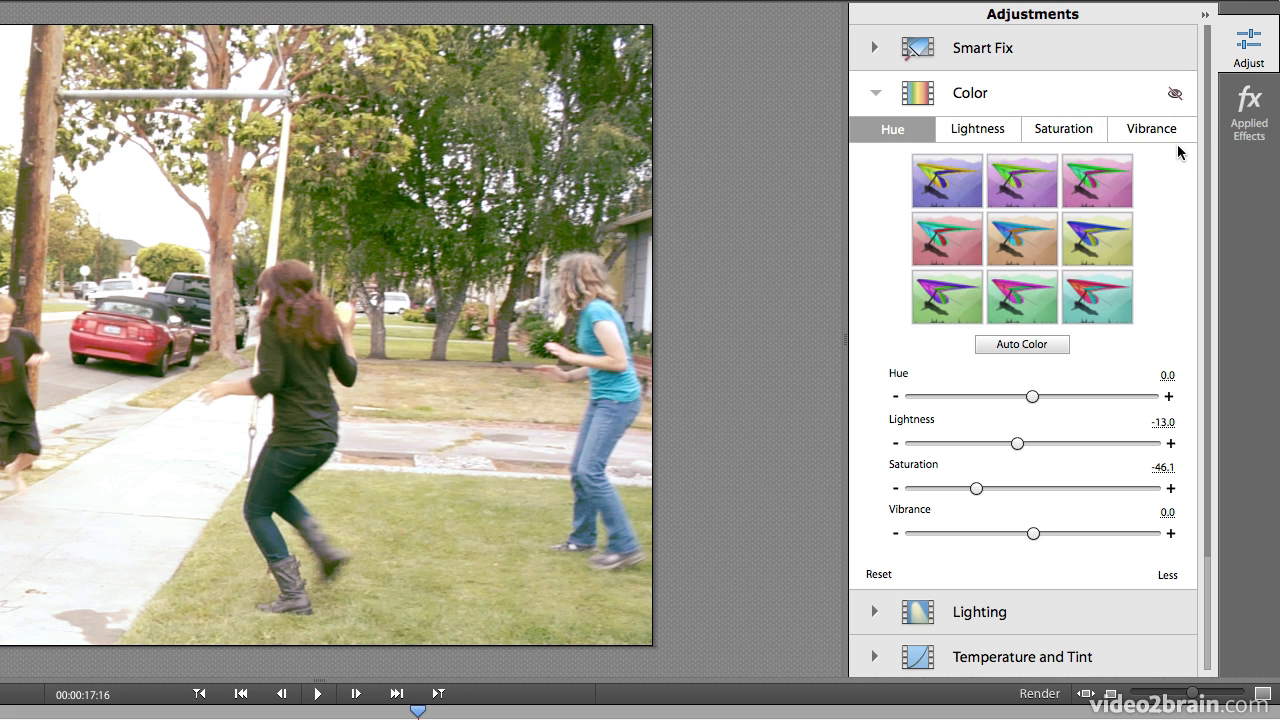
click(1175, 94)
click(879, 99)
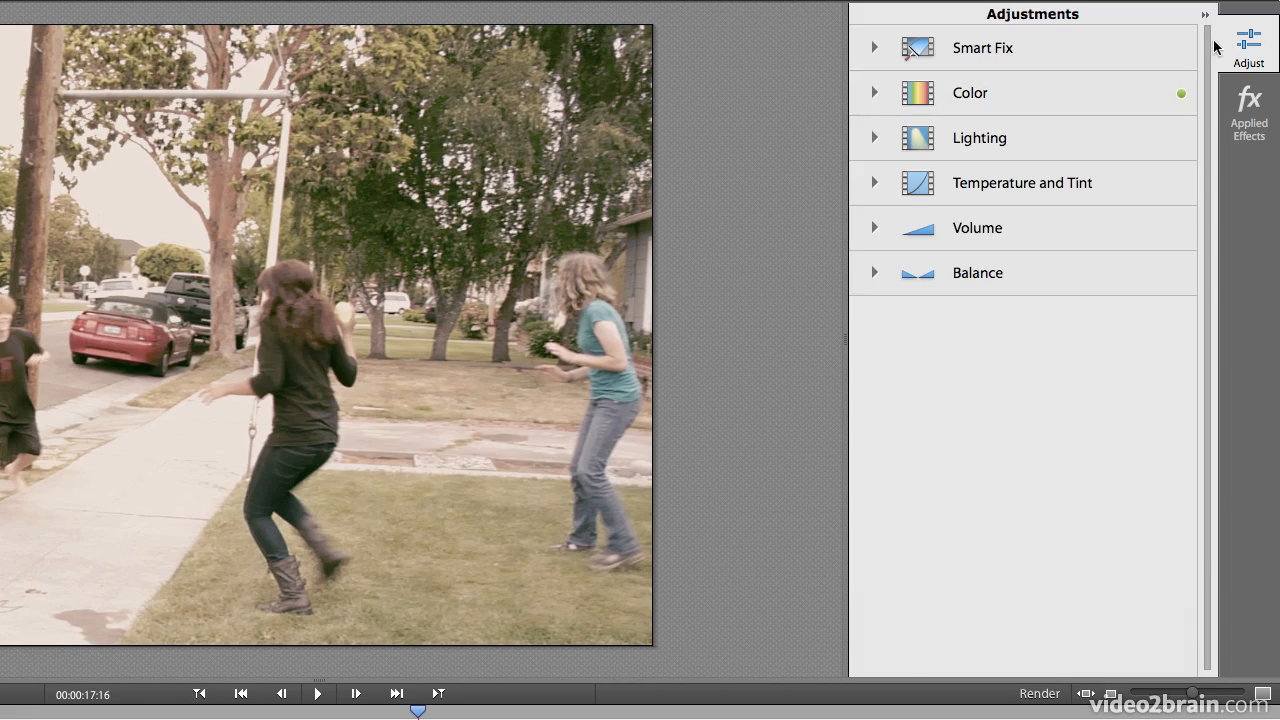
click(1205, 15)
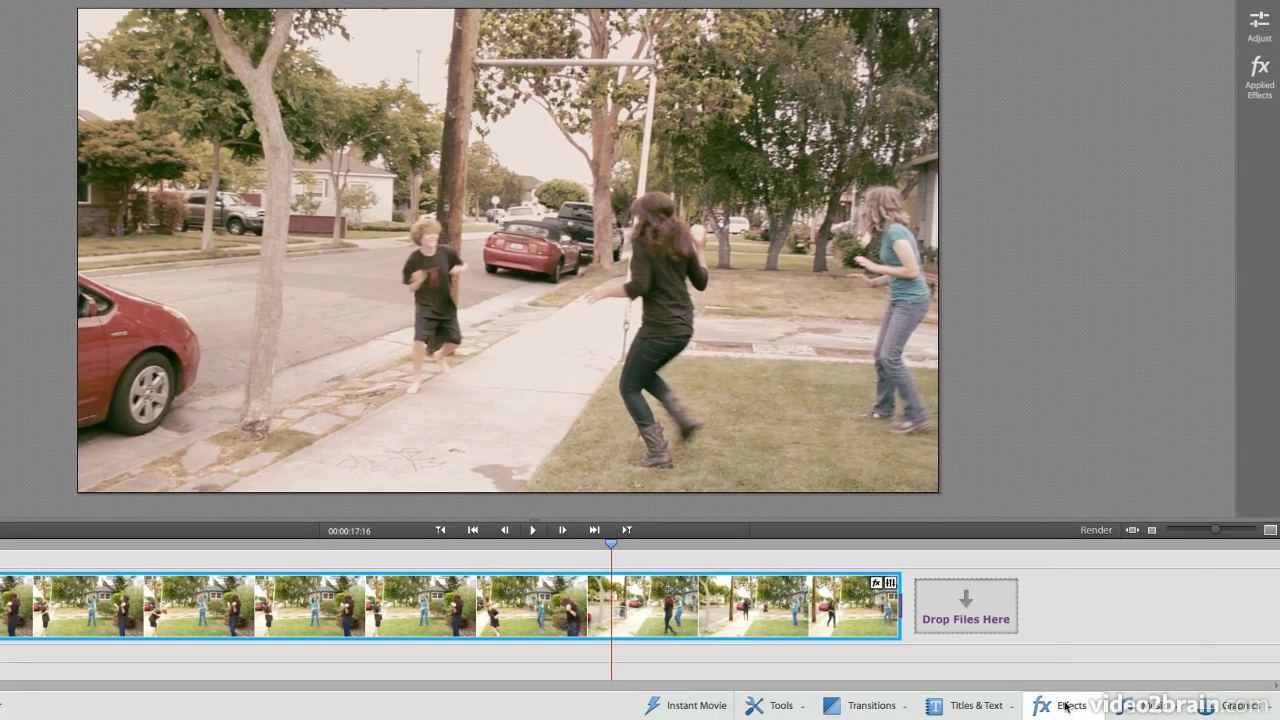
- Apply the Red Noir film look to the clip, removing its existing effects, and preview the clip at 00:00:18:16
click(1066, 706)
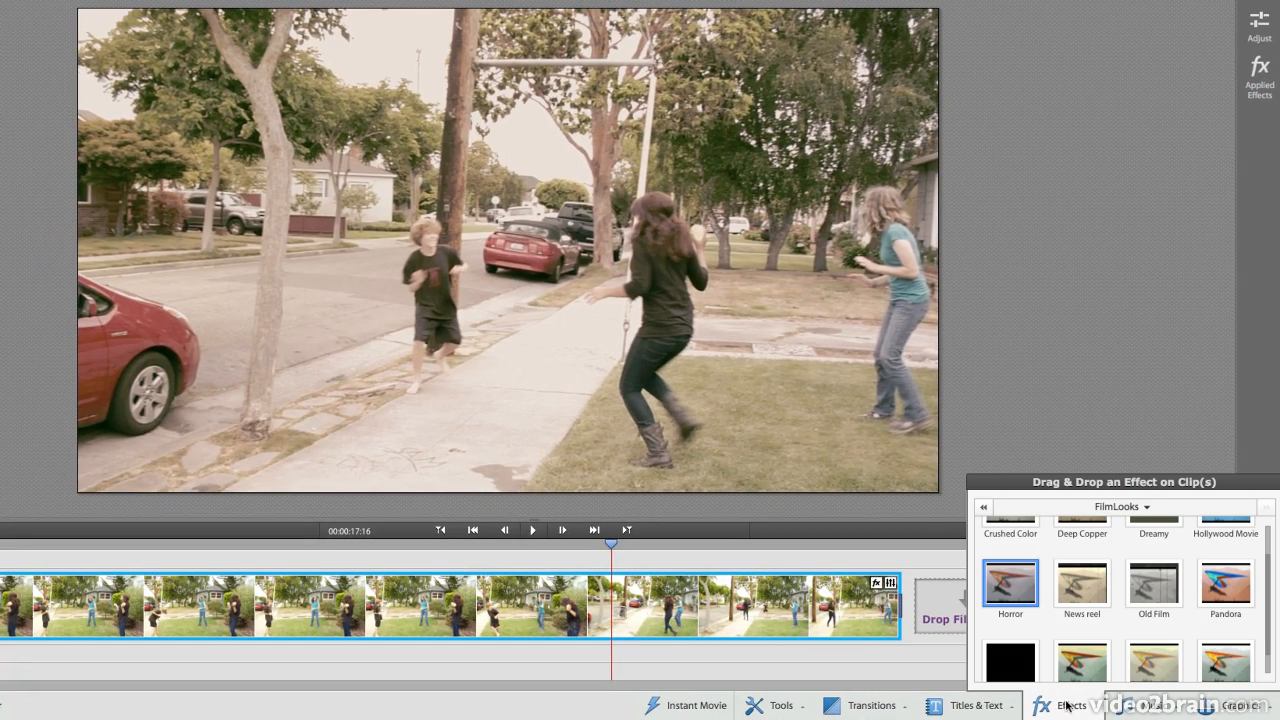
scroll(1178, 640, down, 1)
scroll(1178, 640, down, 1)
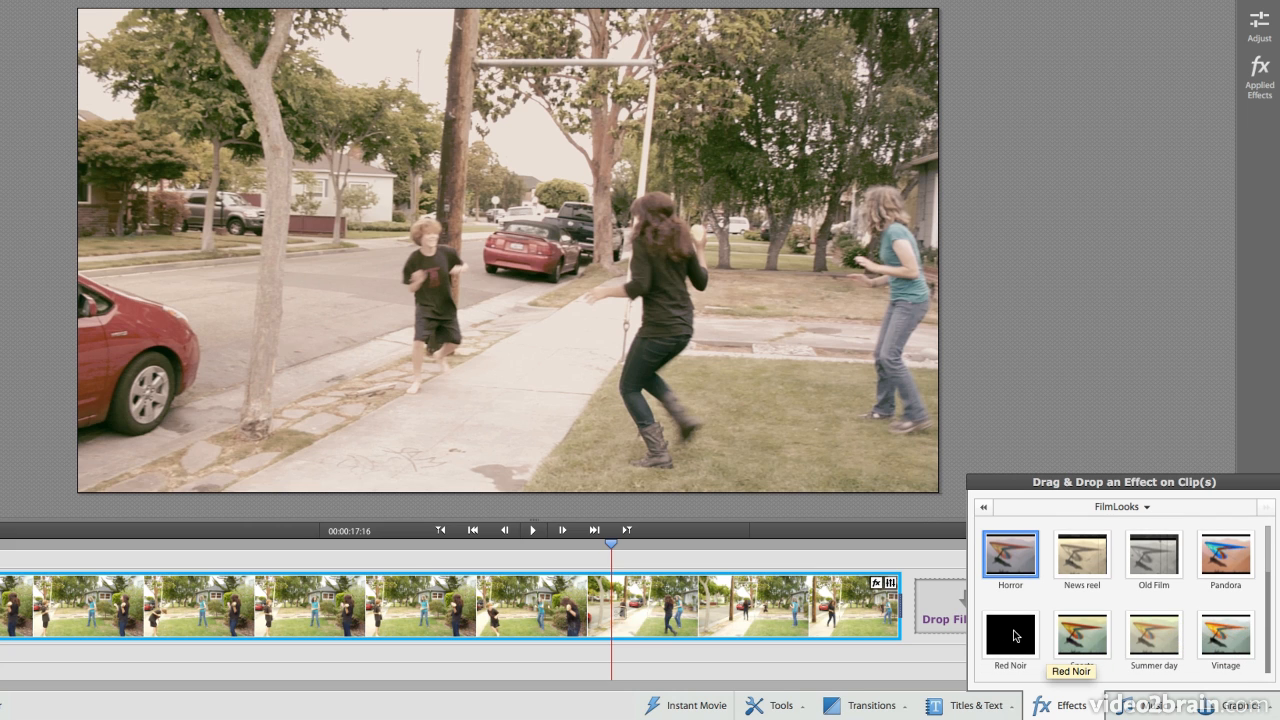
drag(1021, 641, 753, 364)
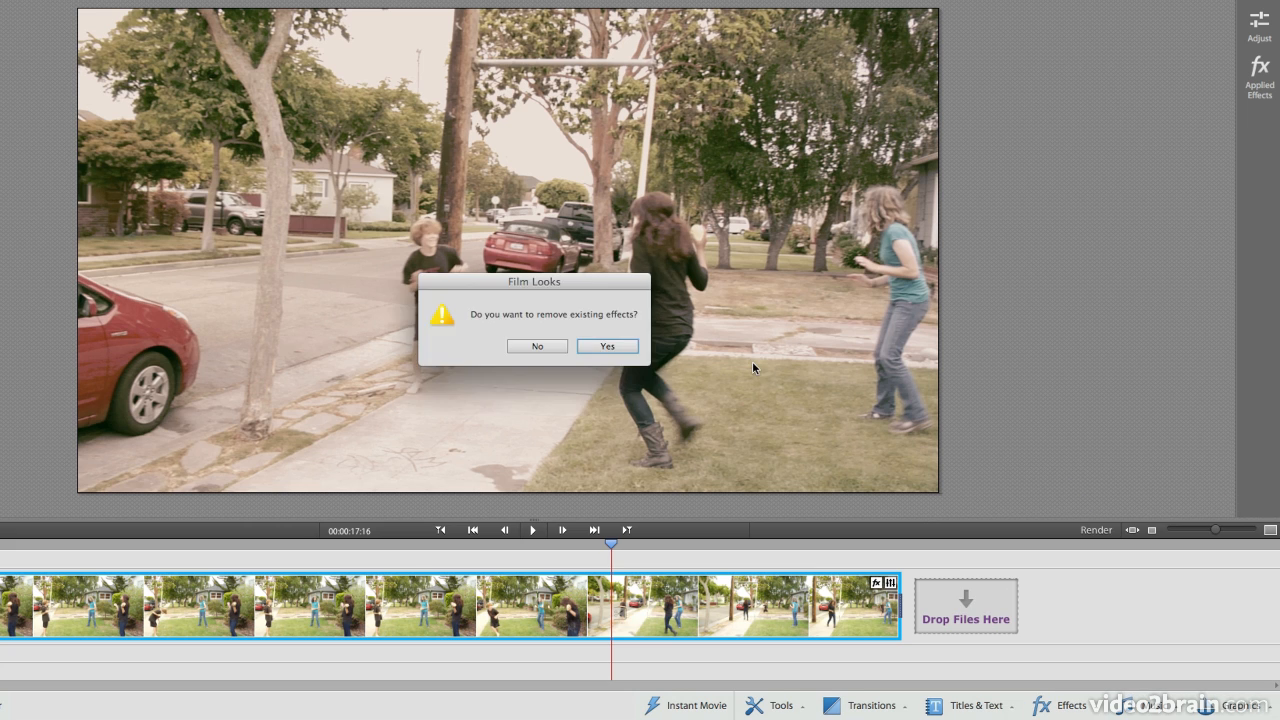
click(607, 346)
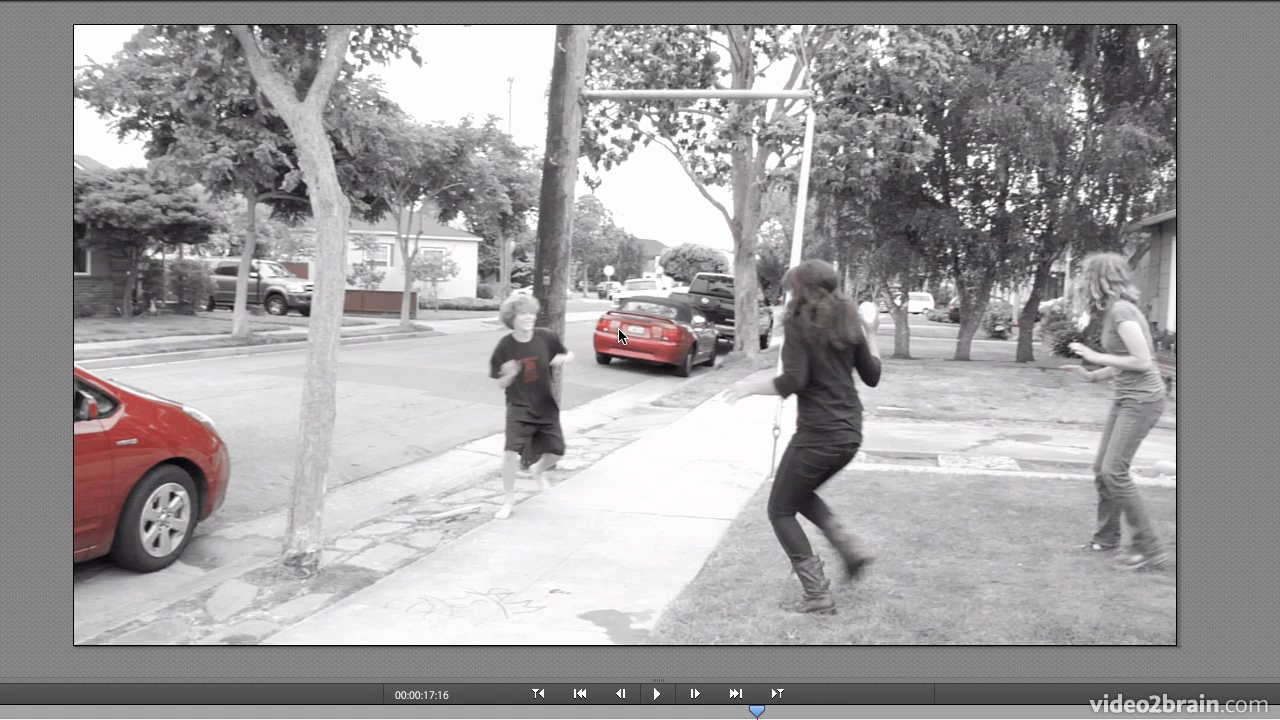
drag(757, 712, 816, 707)
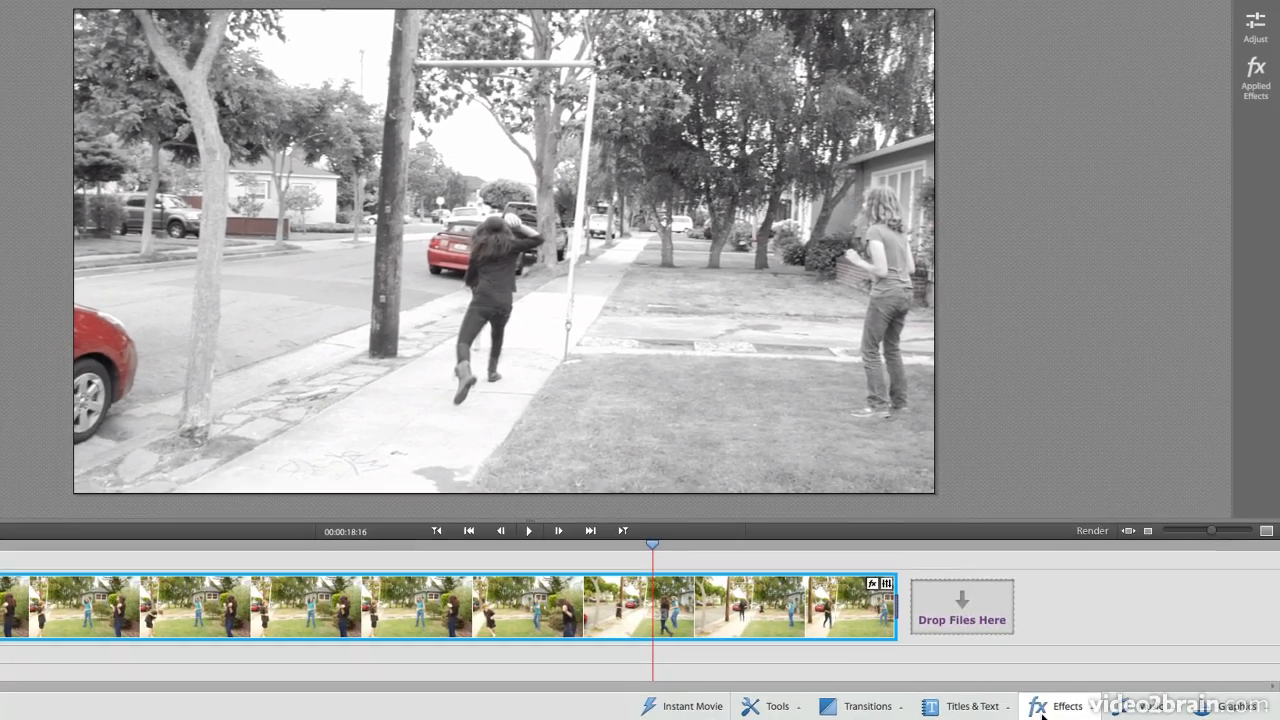
- Apply the Crushed Color film look to the clip, removing its existing effects, and preview the clip at 00:00:13:23
click(1045, 708)
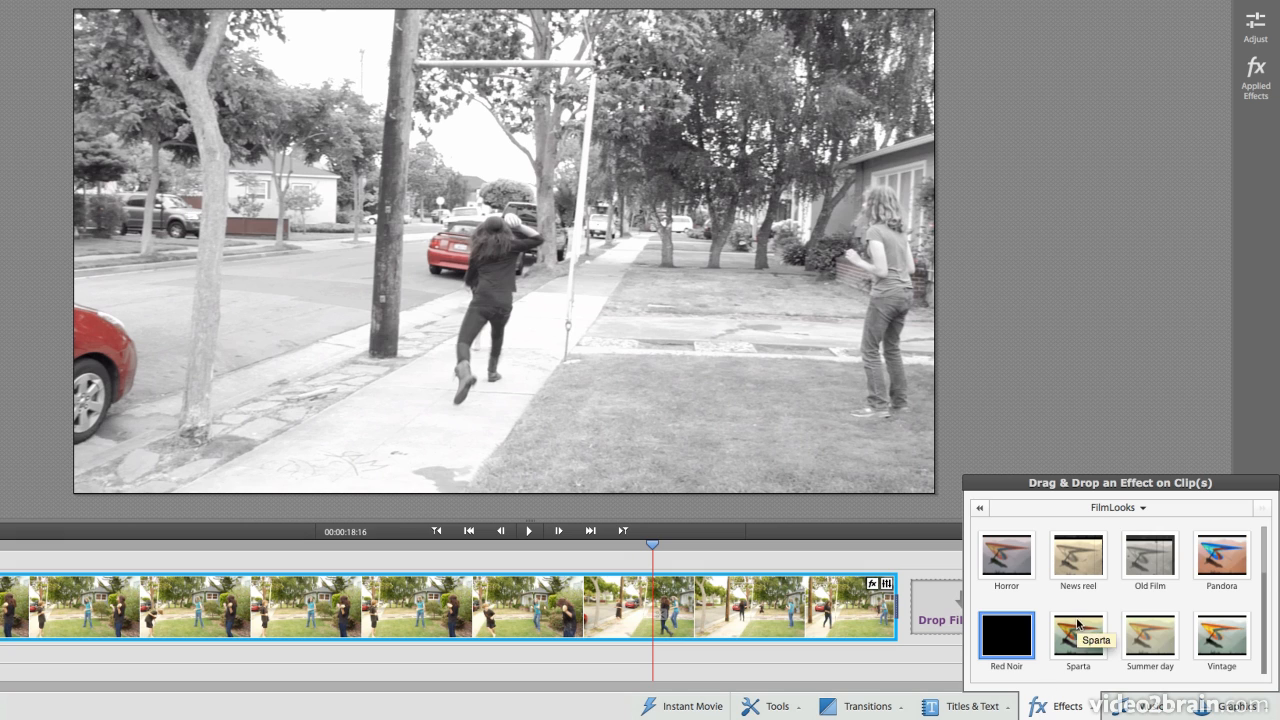
scroll(1080, 630, up, 2)
click(1010, 556)
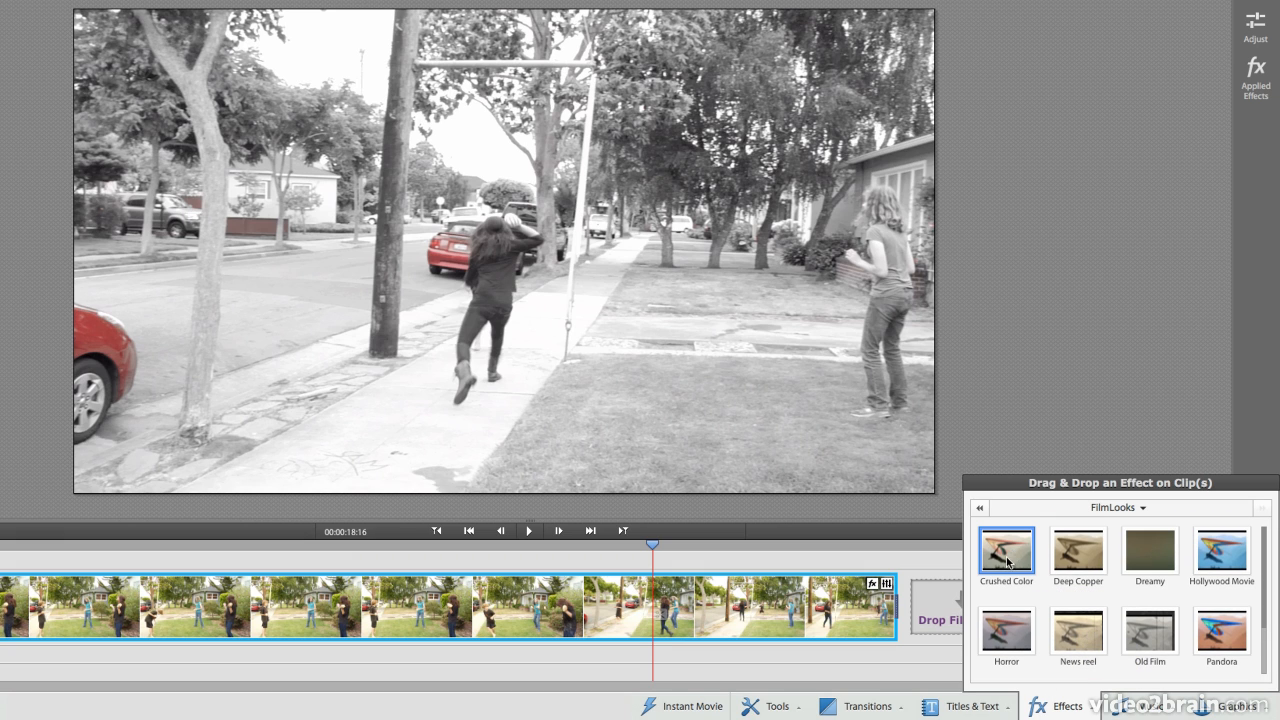
drag(1012, 557, 705, 373)
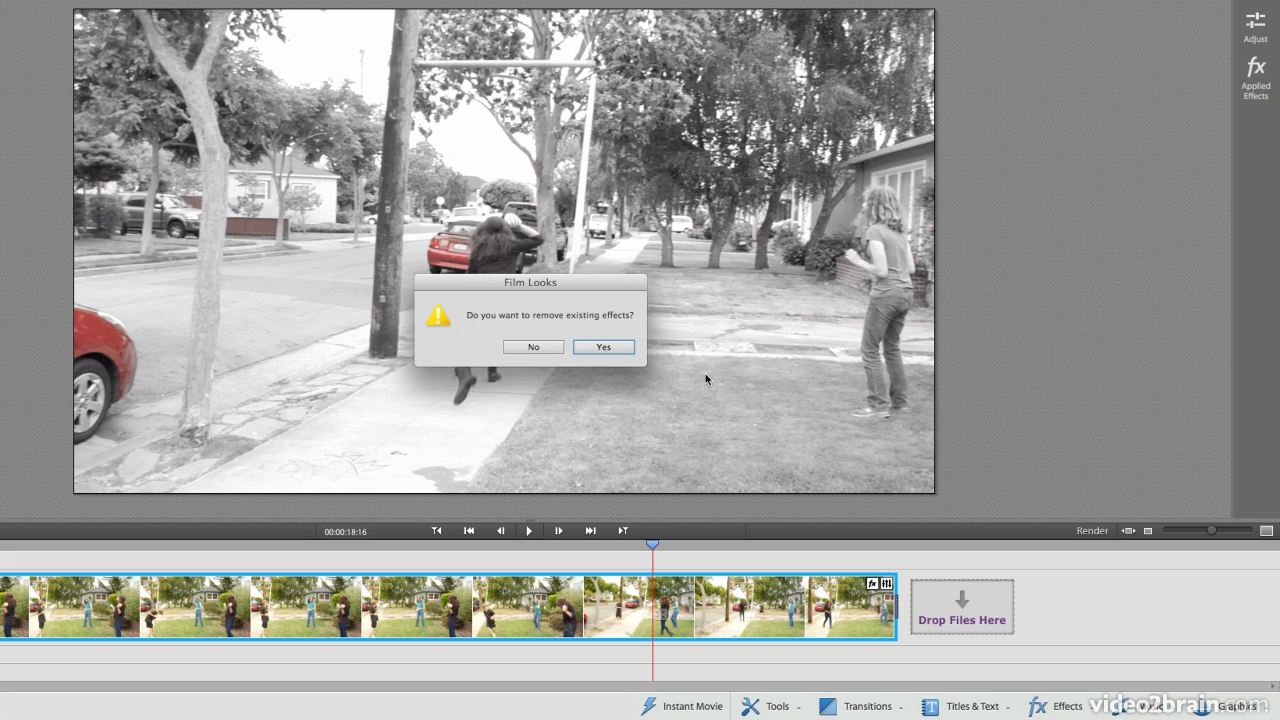
click(604, 347)
drag(652, 546, 440, 531)
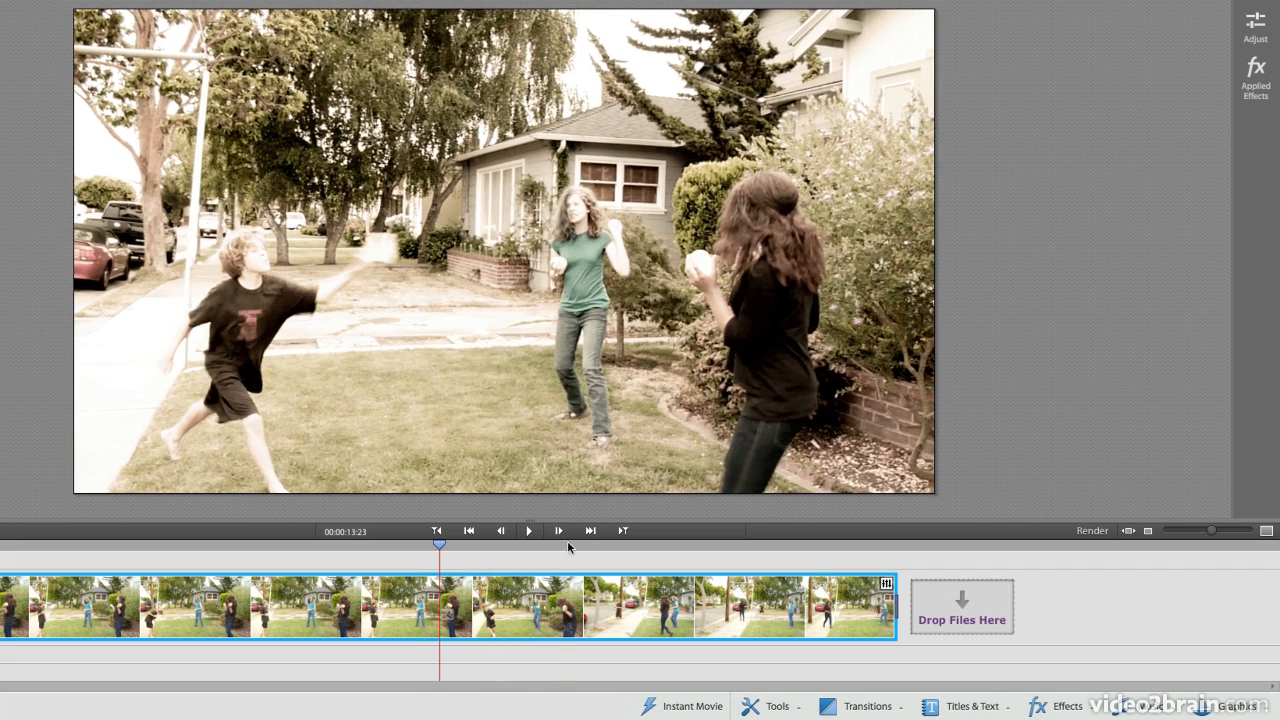
- Apply the Vignetting effect from the Video Effects category to the clip
click(1058, 706)
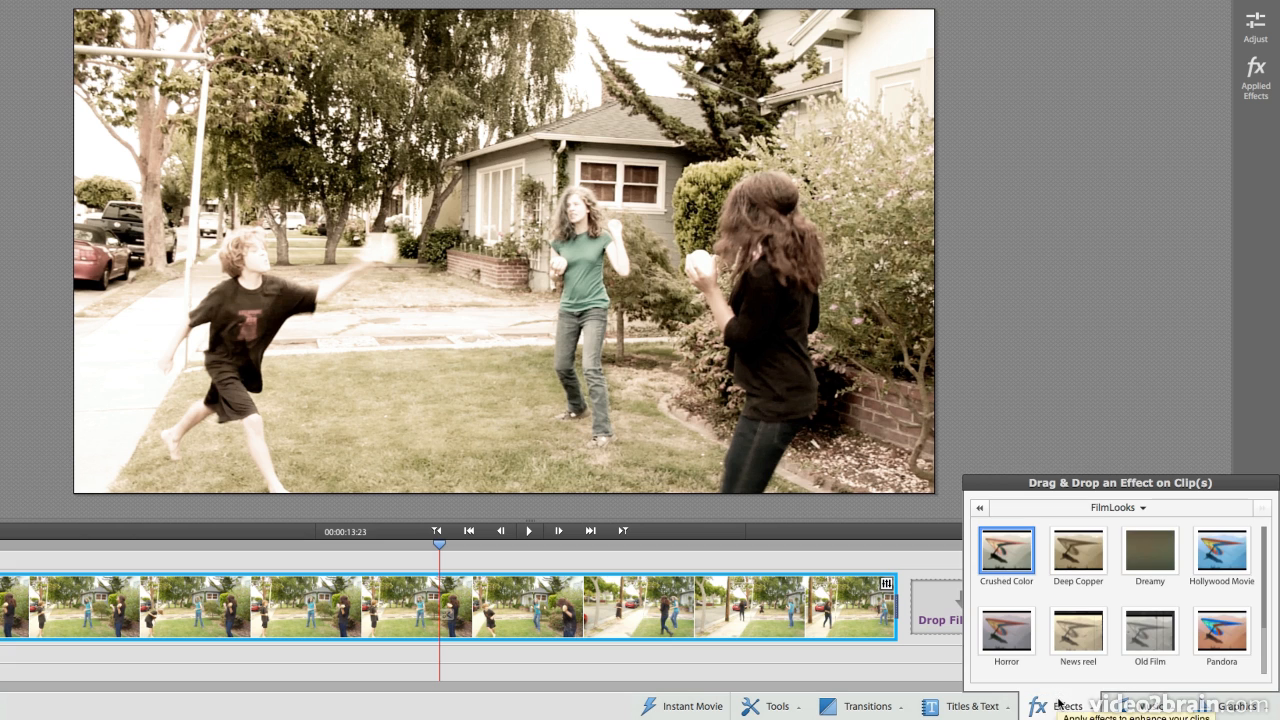
click(1108, 510)
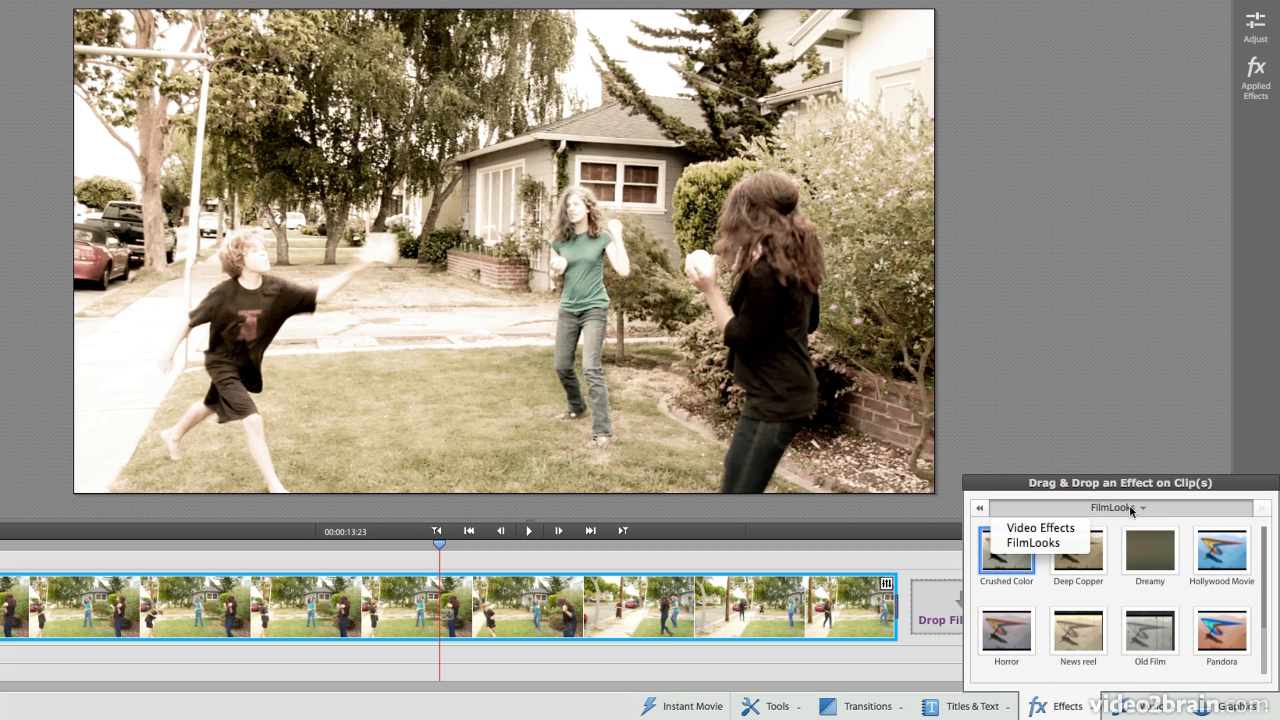
click(1045, 533)
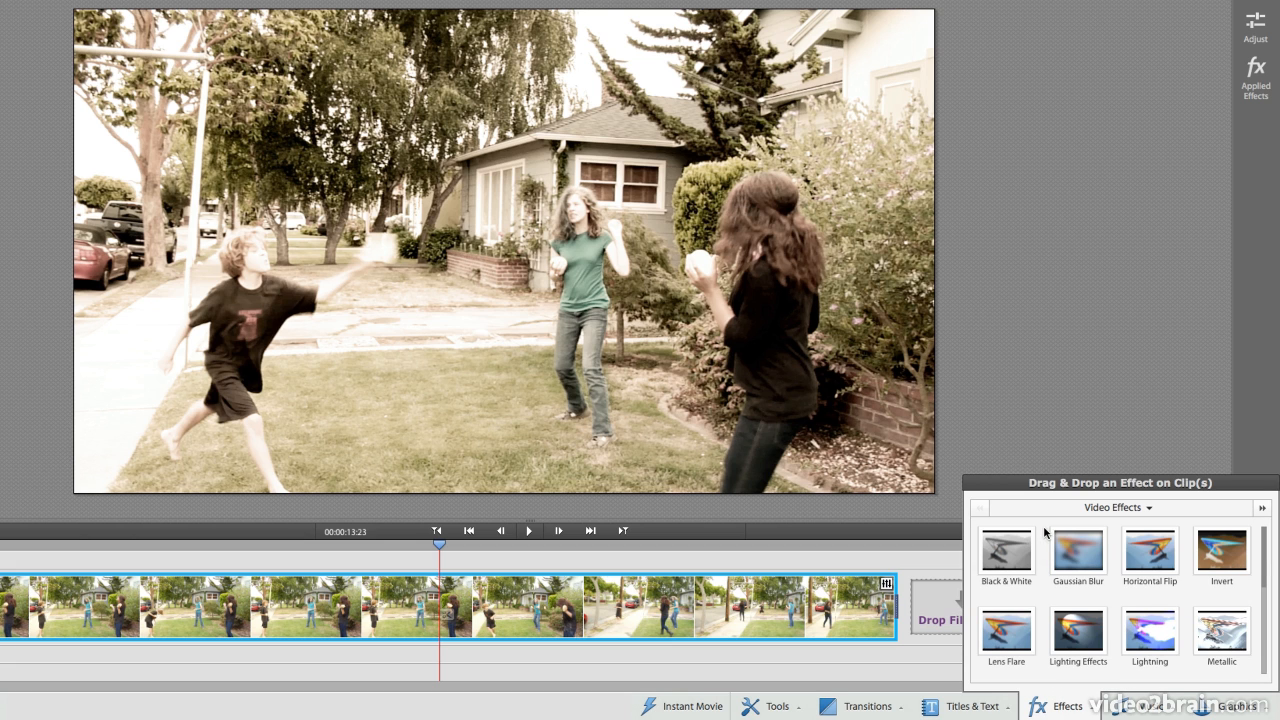
drag(1262, 551, 1262, 655)
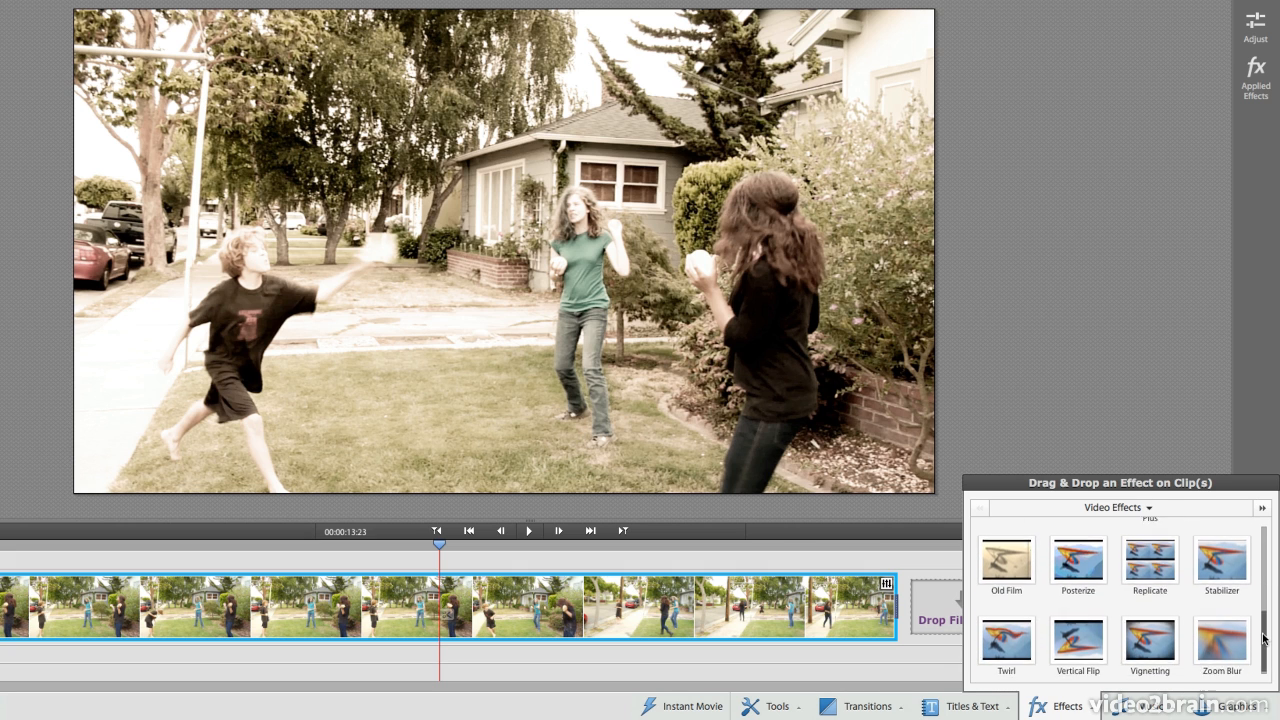
click(1155, 638)
drag(1155, 638, 662, 352)
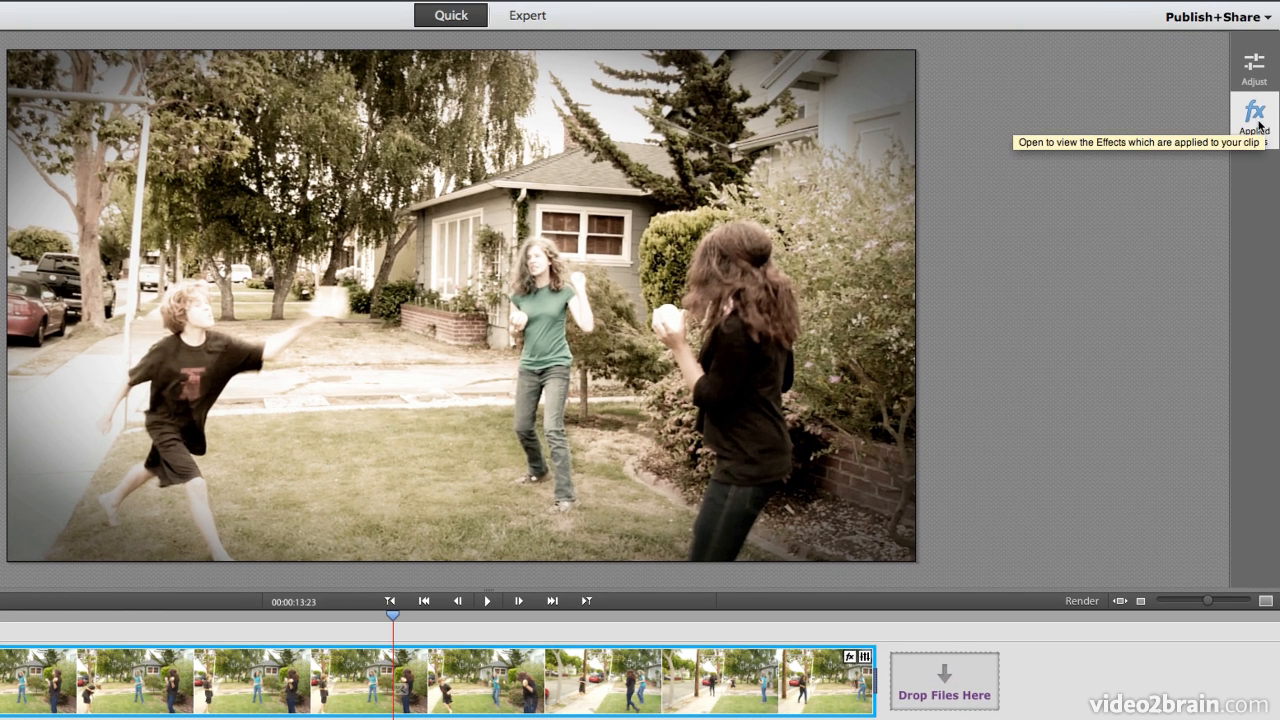
- Compare the clip with its applied Vignetting effect turned off and on, and expand the effect's settings
click(1256, 124)
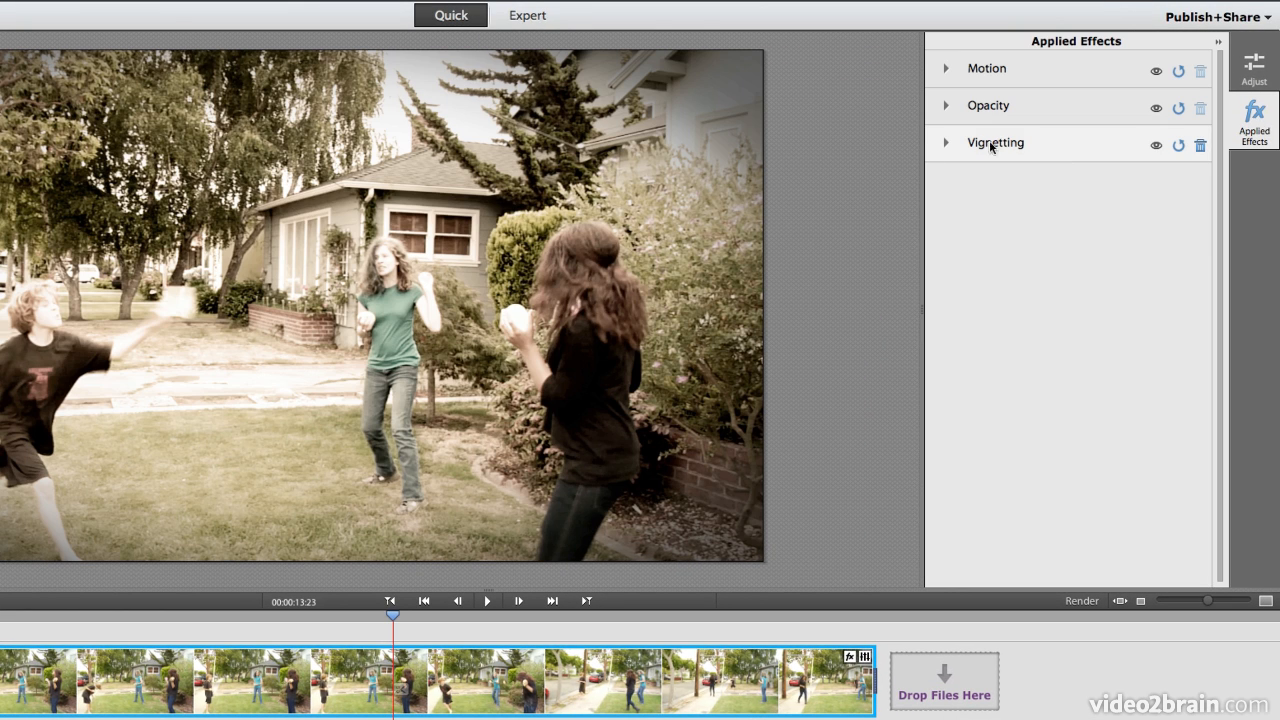
click(1156, 146)
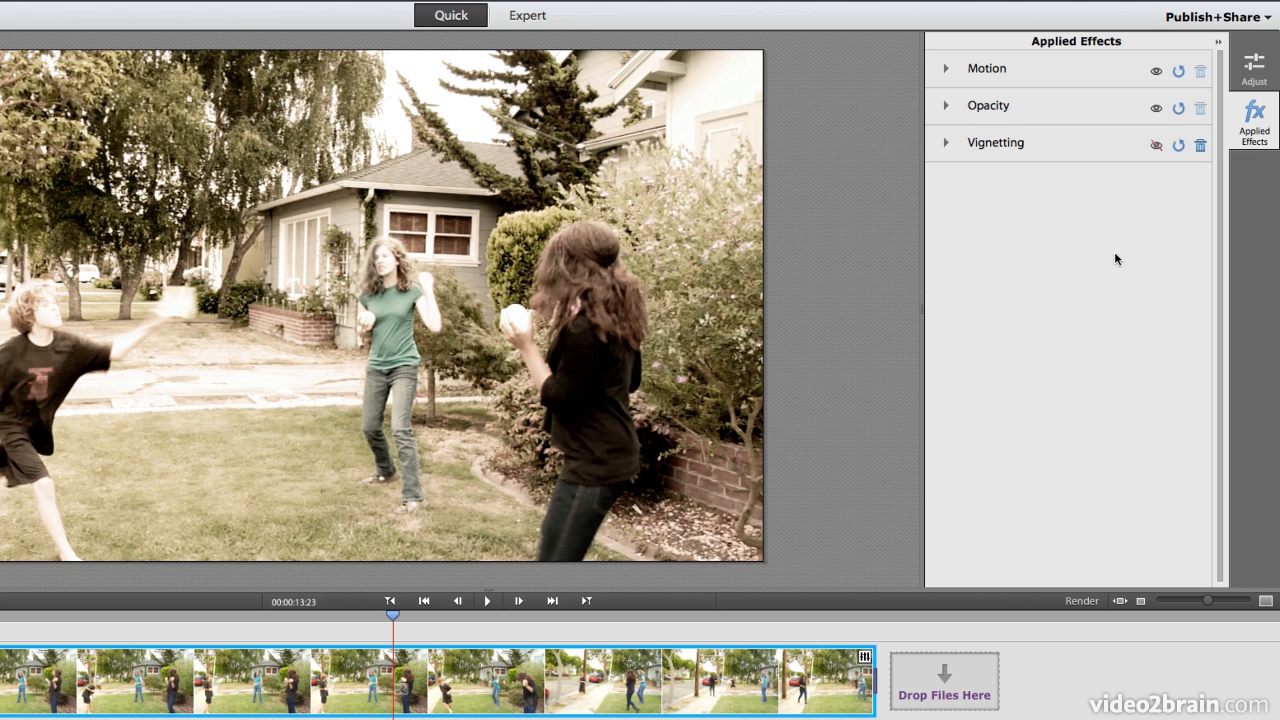
click(1156, 145)
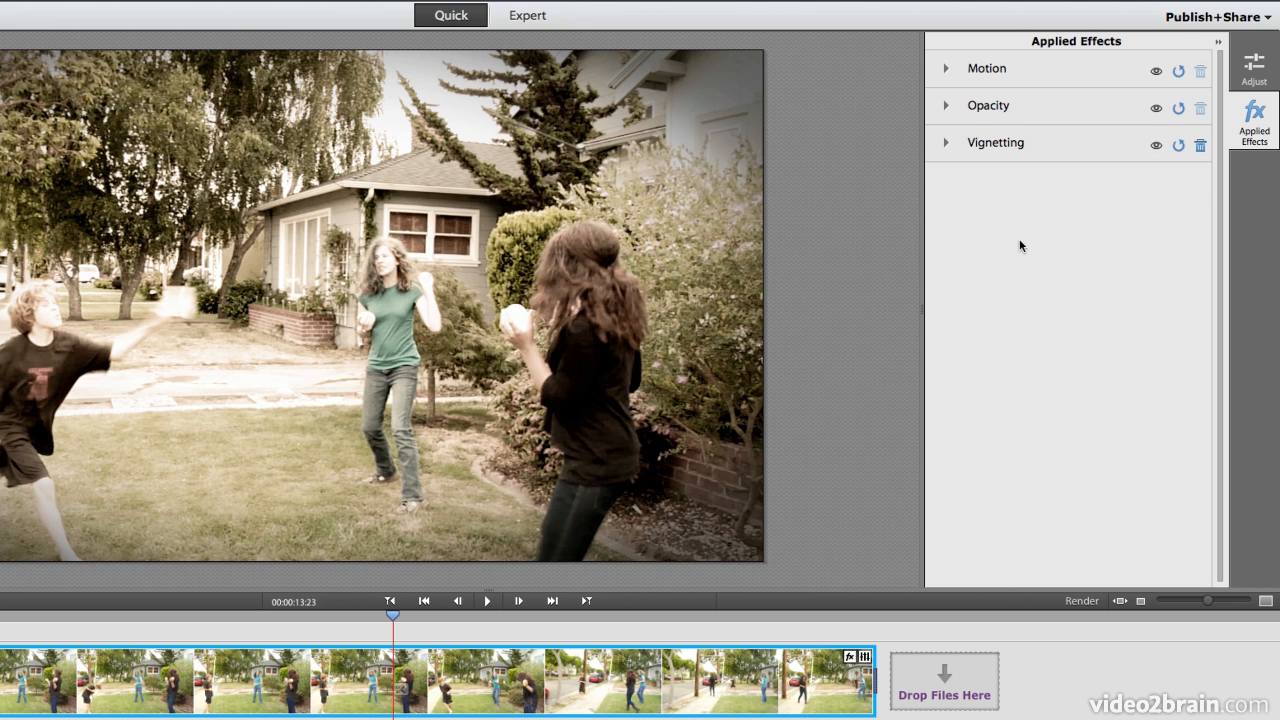
click(946, 145)
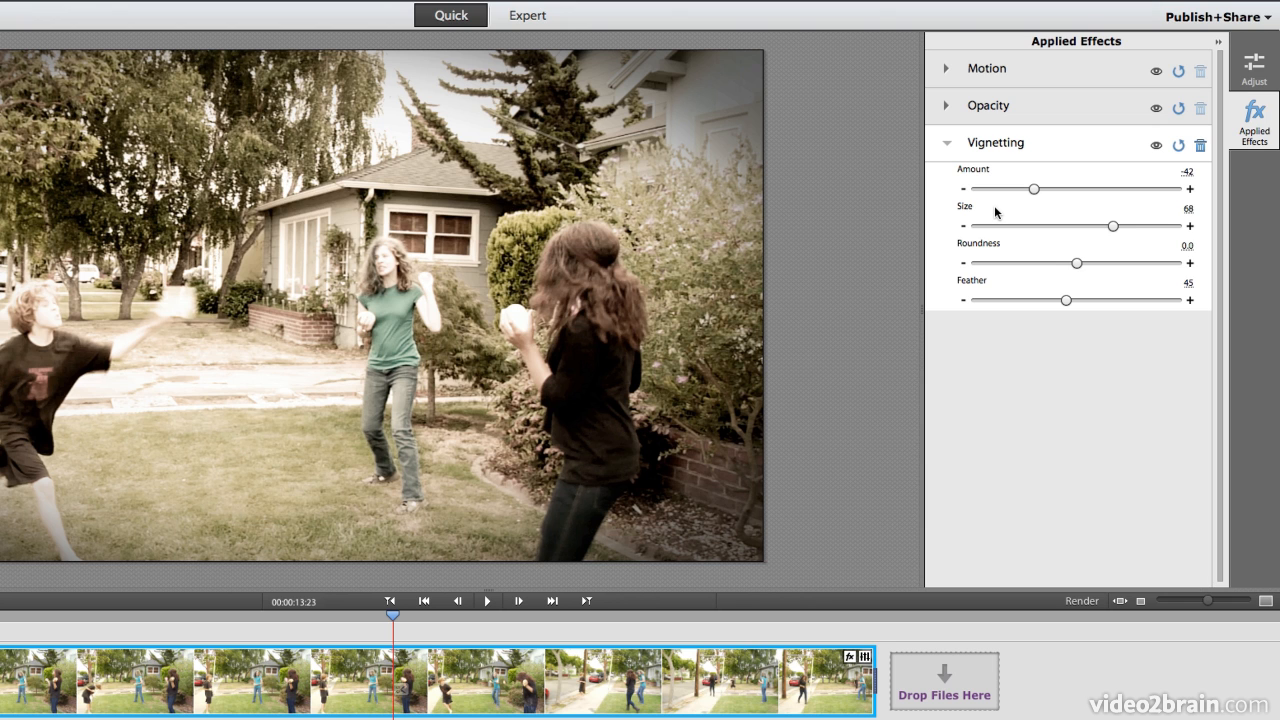
- Try Vignetting with Amount -100, Size 0 and Roundness -100, and reset the effect to its defaults
drag(1030, 188, 966, 186)
drag(1111, 224, 966, 226)
drag(1077, 264, 931, 262)
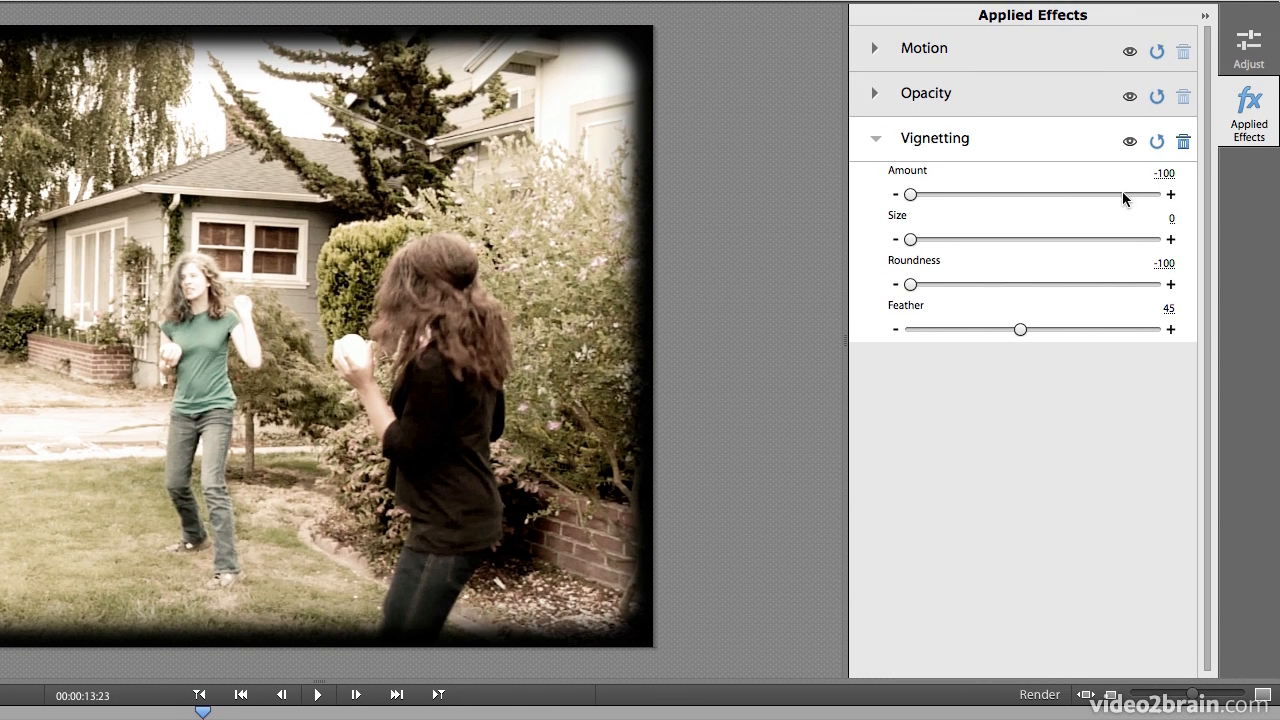
click(1157, 143)
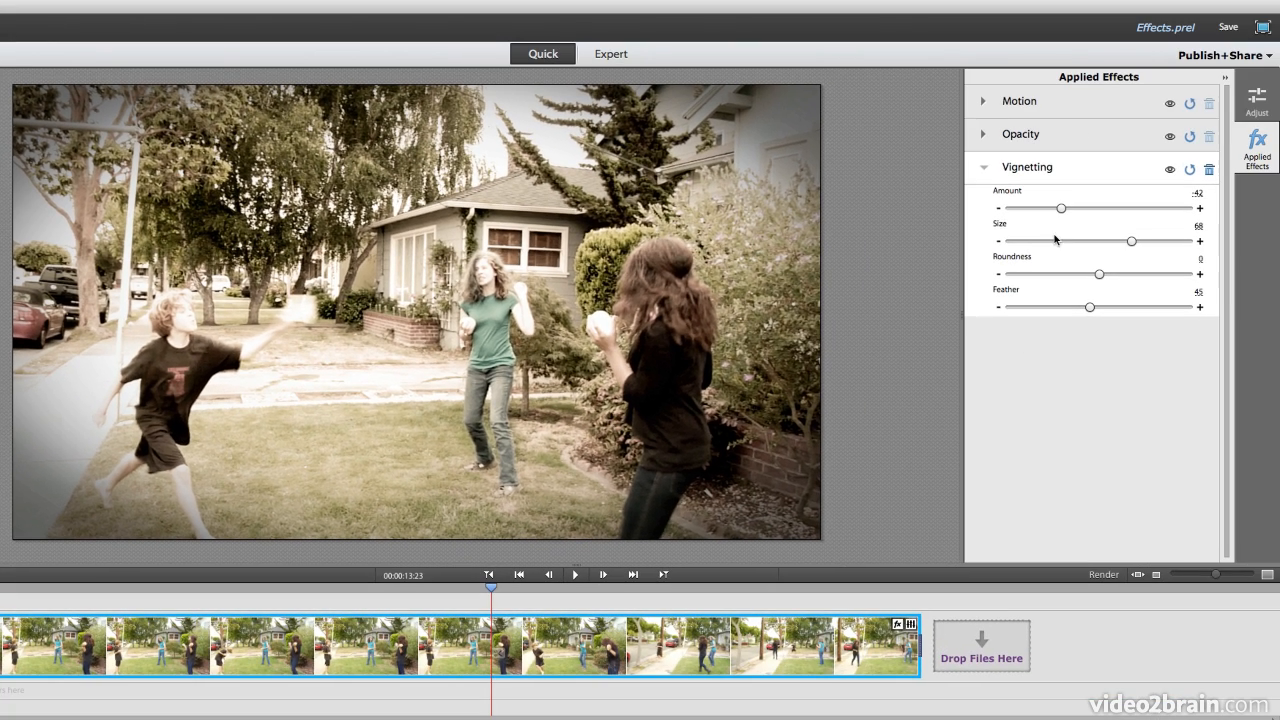
- Set the Vignetting Amount to -20 and compare the clip with the effect turned off and on
drag(1063, 210, 1081, 212)
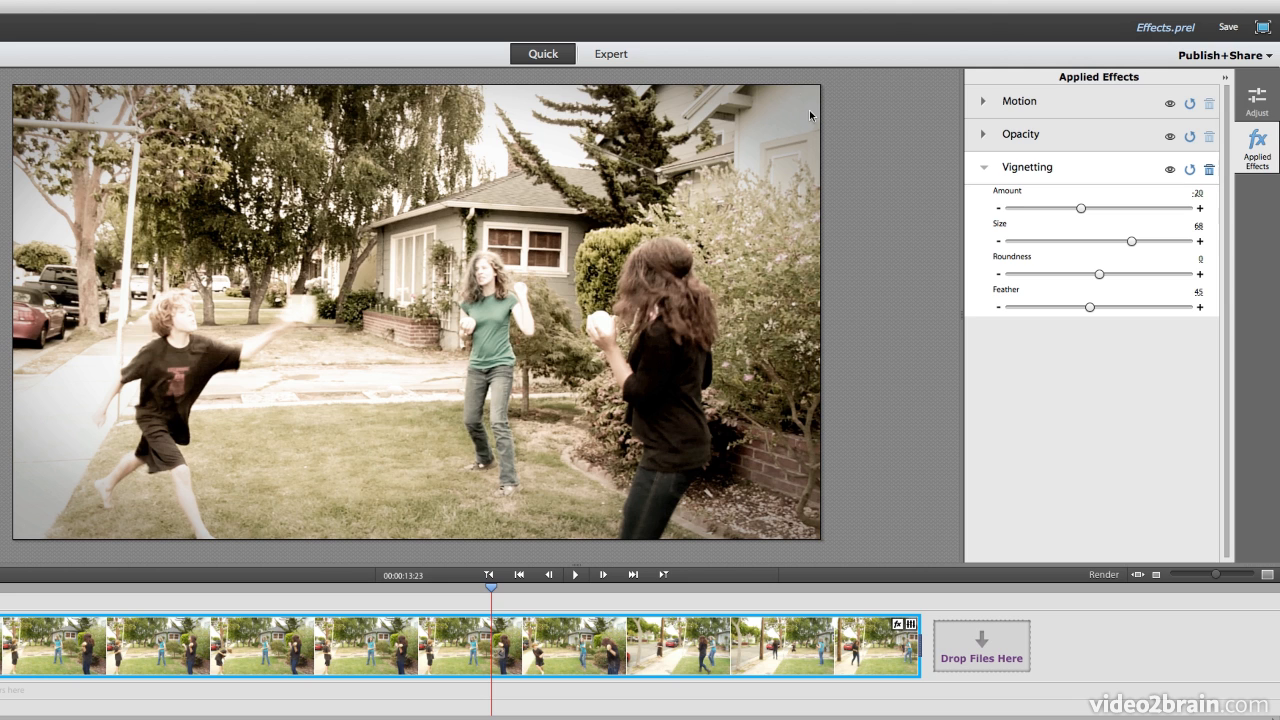
click(1170, 170)
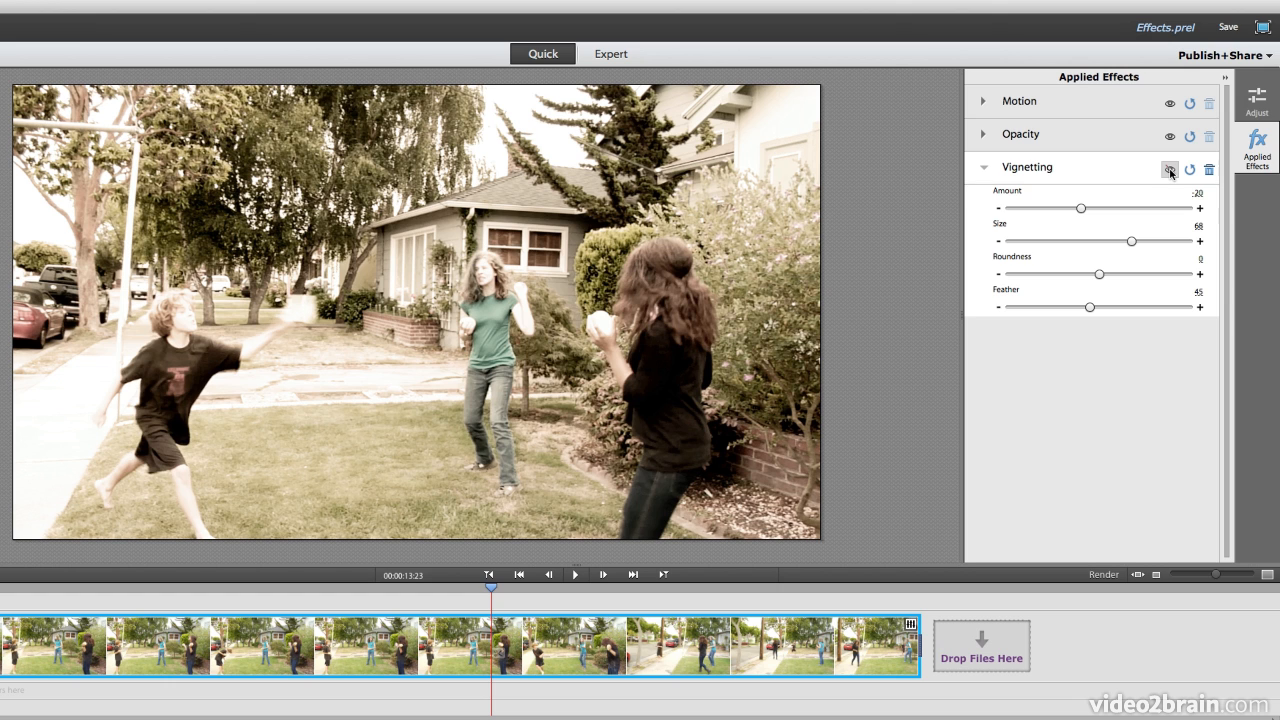
click(1170, 170)
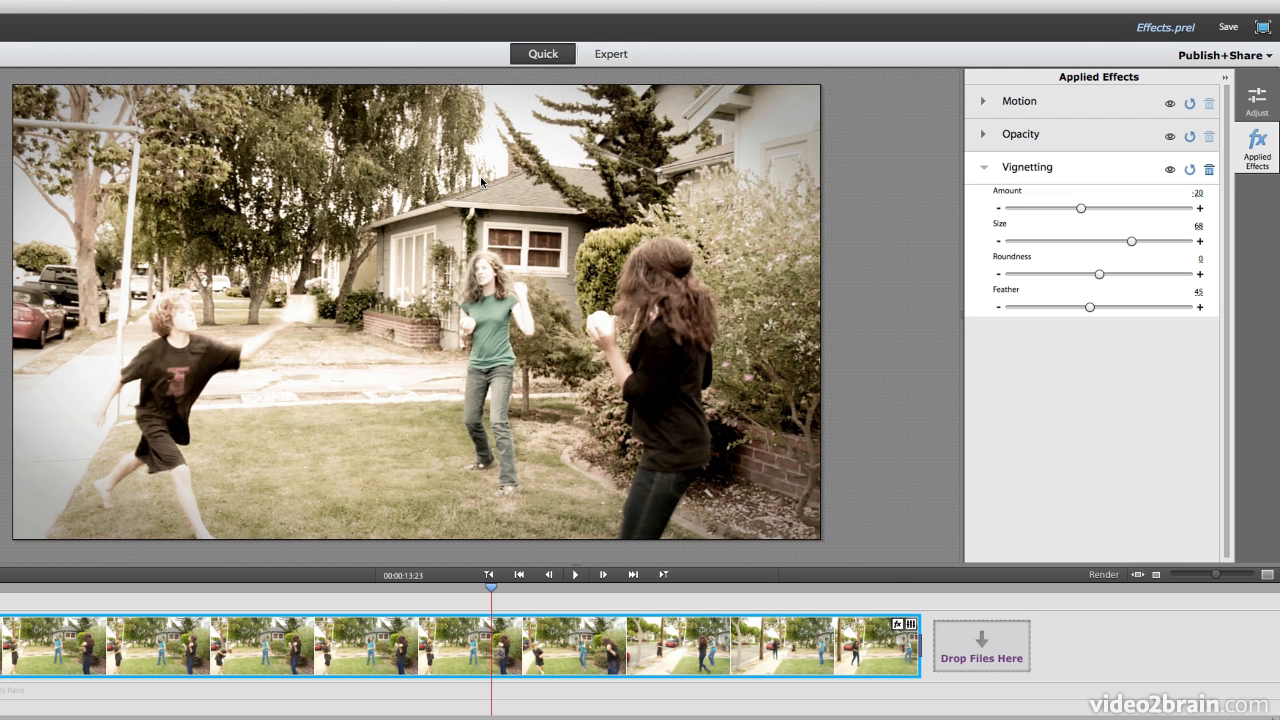
- Switch to the Expert view and apply the Lightning effect from the Render category to the clip
click(607, 55)
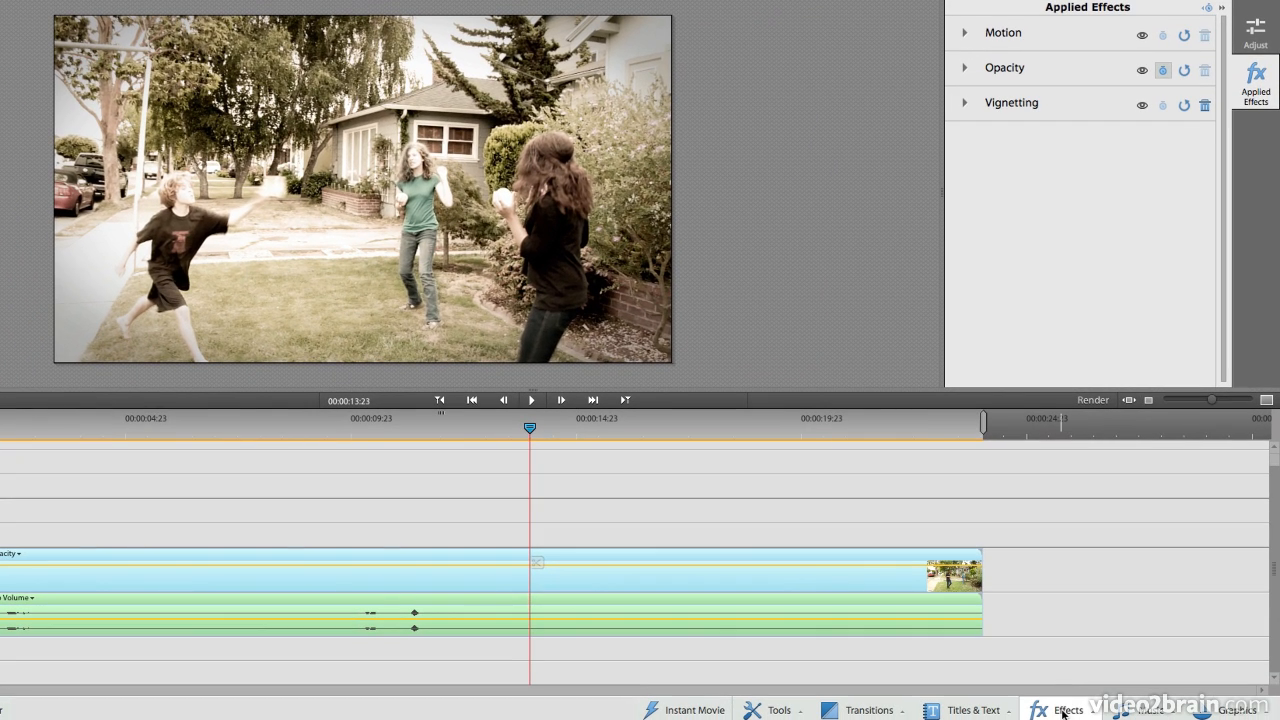
click(1062, 712)
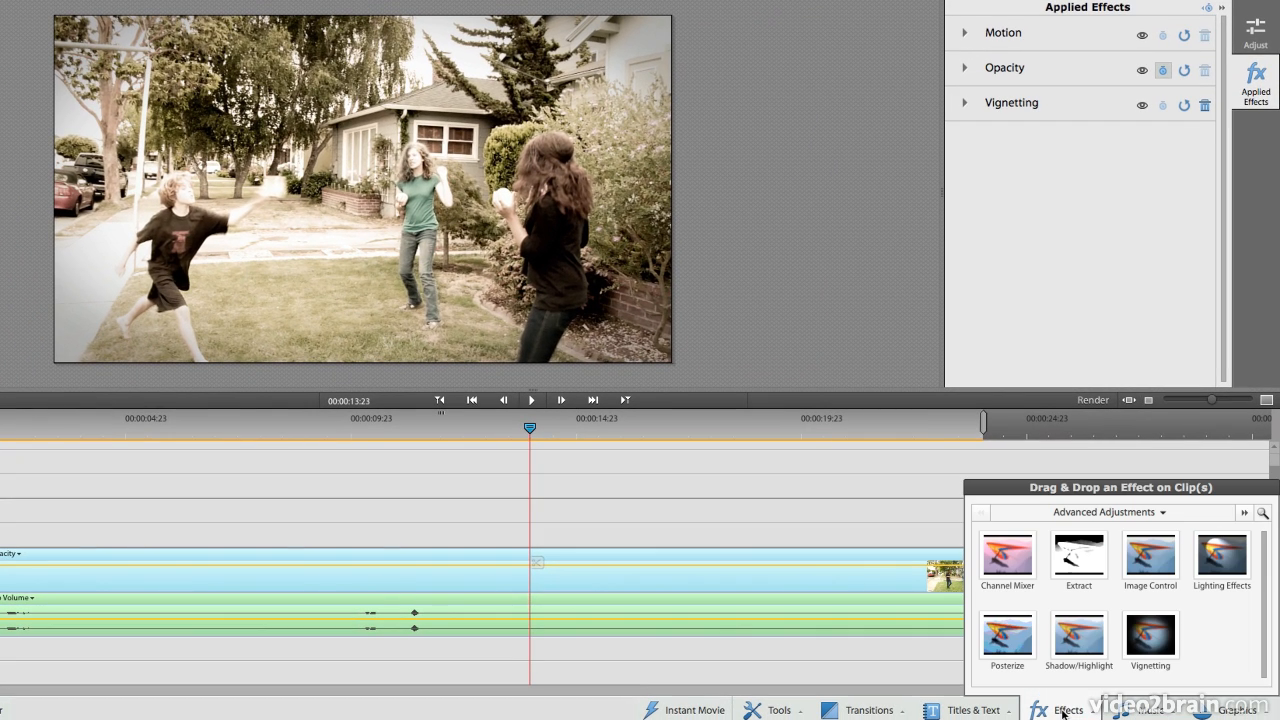
click(1135, 513)
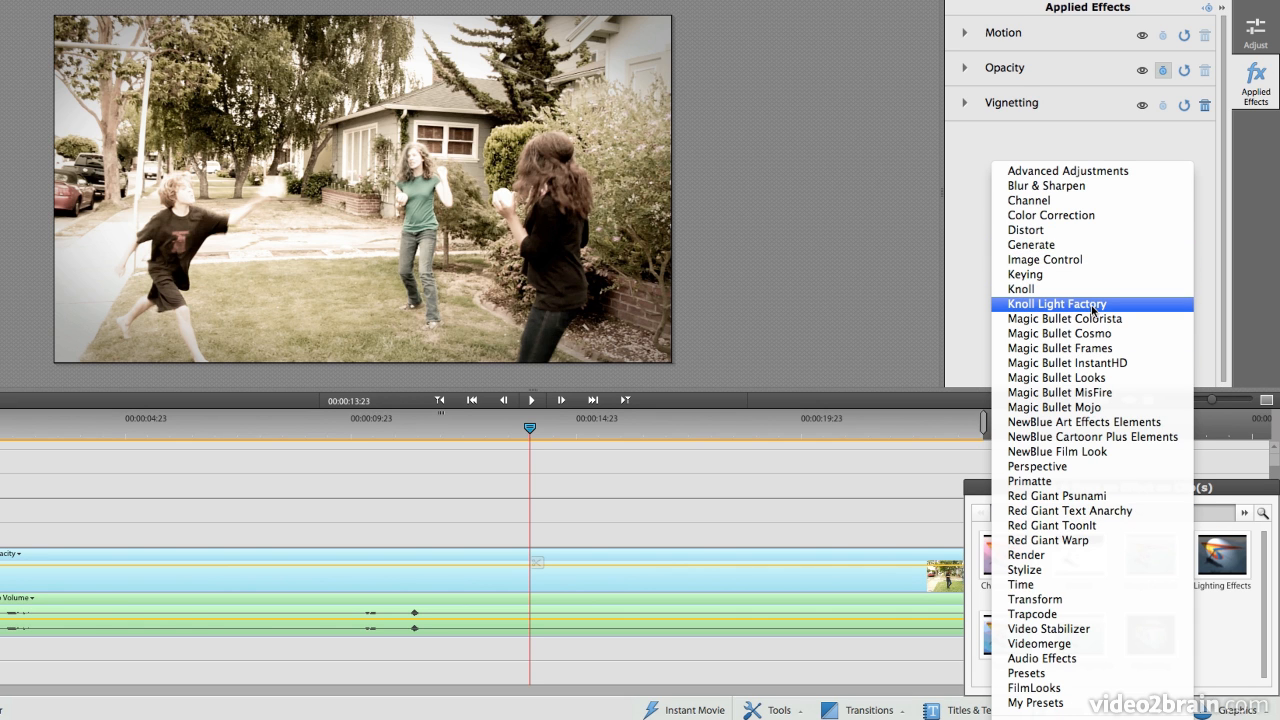
click(1127, 556)
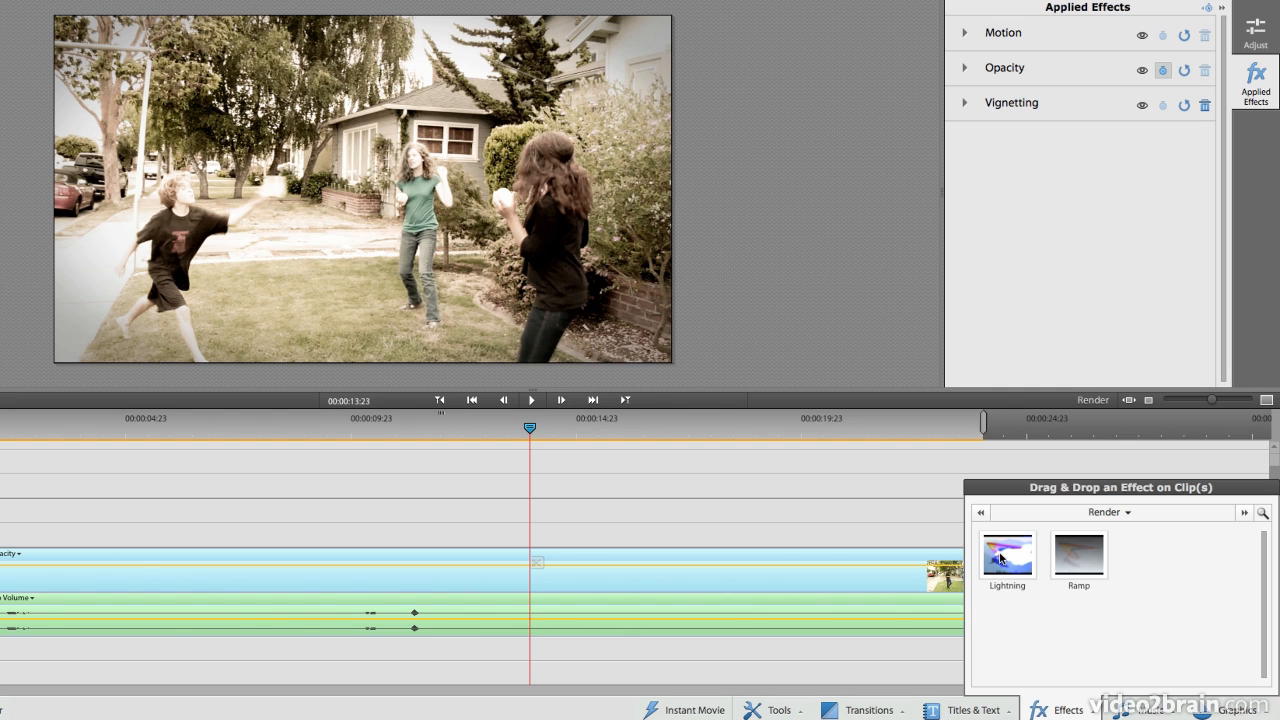
drag(1015, 563, 509, 235)
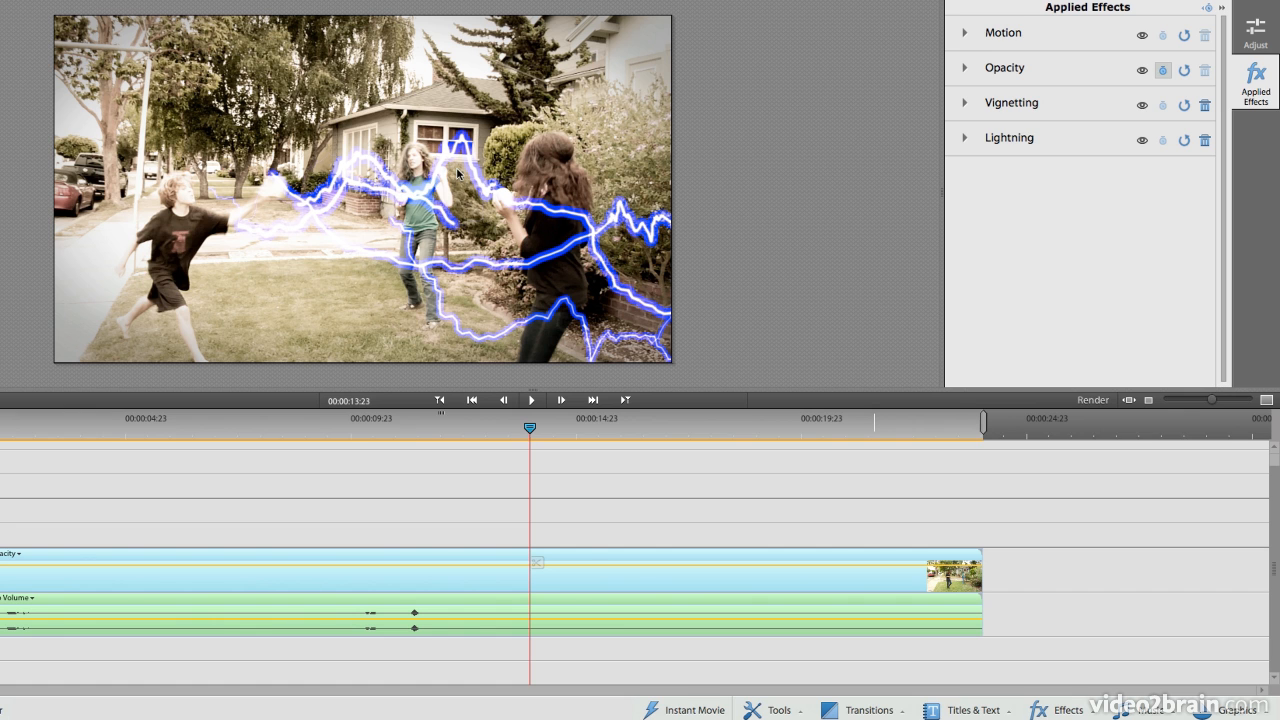
- Examine the Lightning effect's settings and preview the clip at 00:00:16:06, 00:00:16:02 and 00:00:18:00
drag(530, 428, 636, 435)
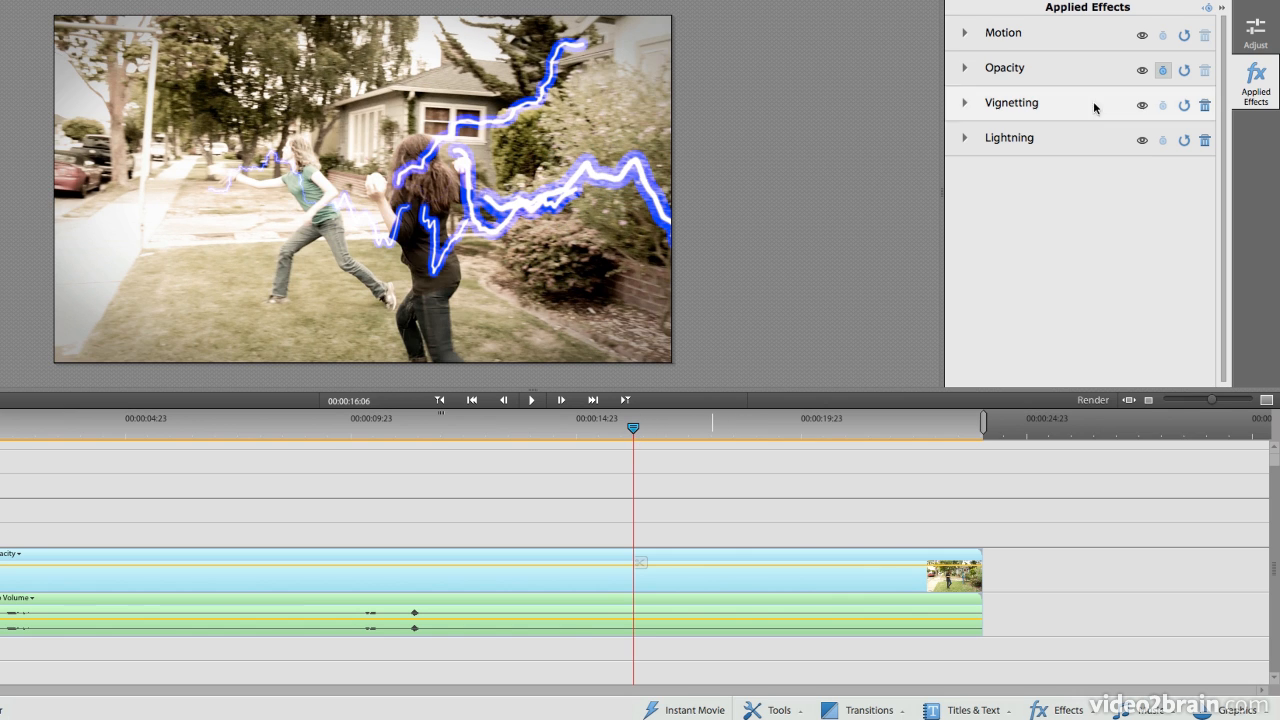
click(964, 138)
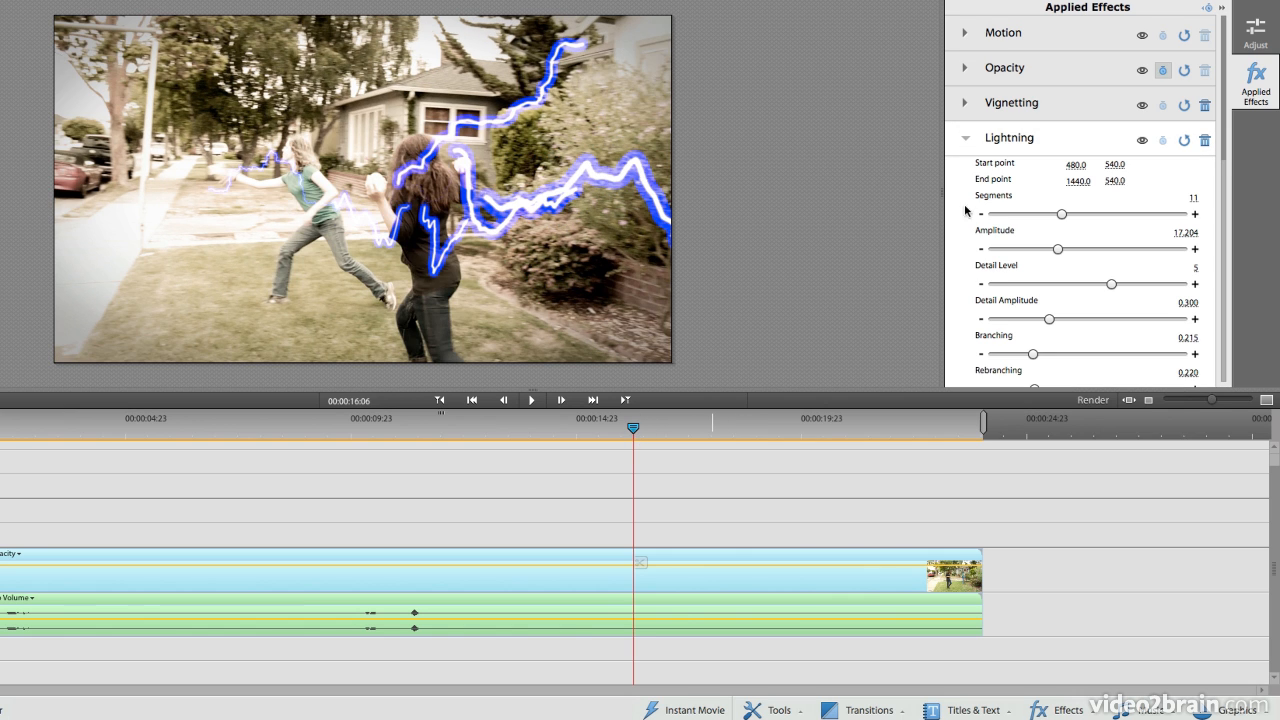
click(965, 140)
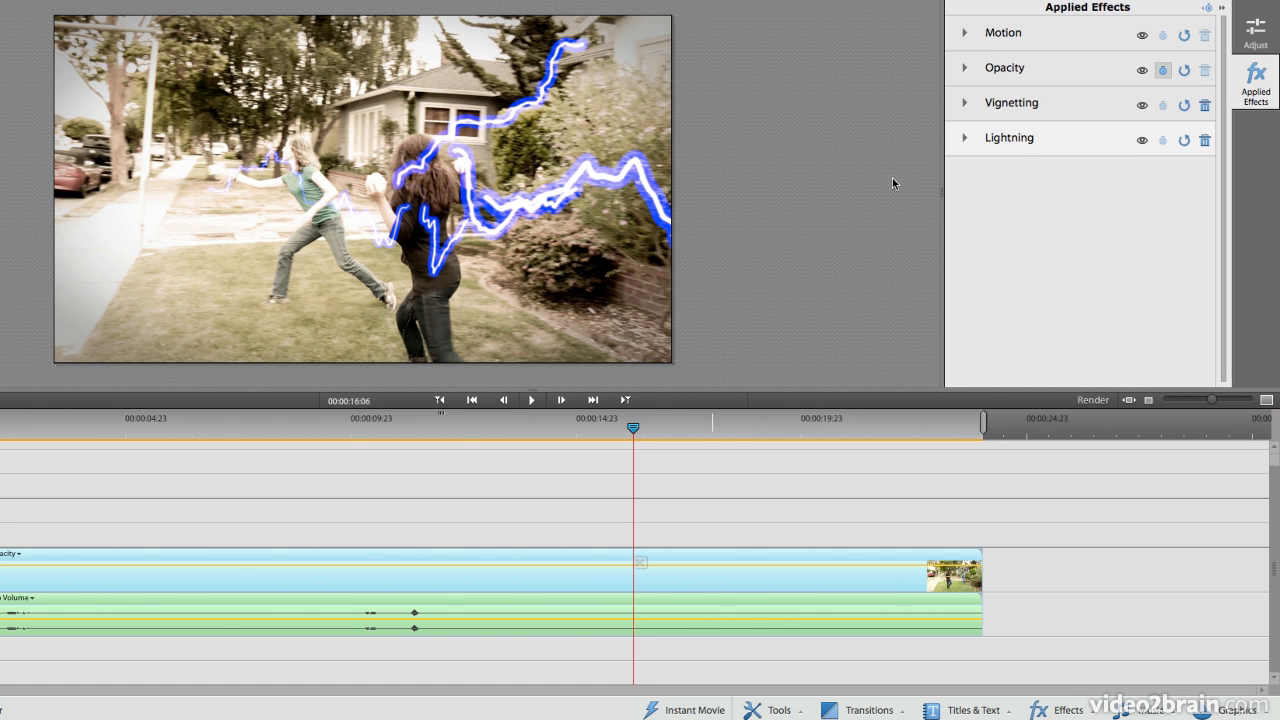
mouse_move(629, 425)
mouse_down()
mouse_move(661, 426)
mouse_move(625, 432)
mouse_up()
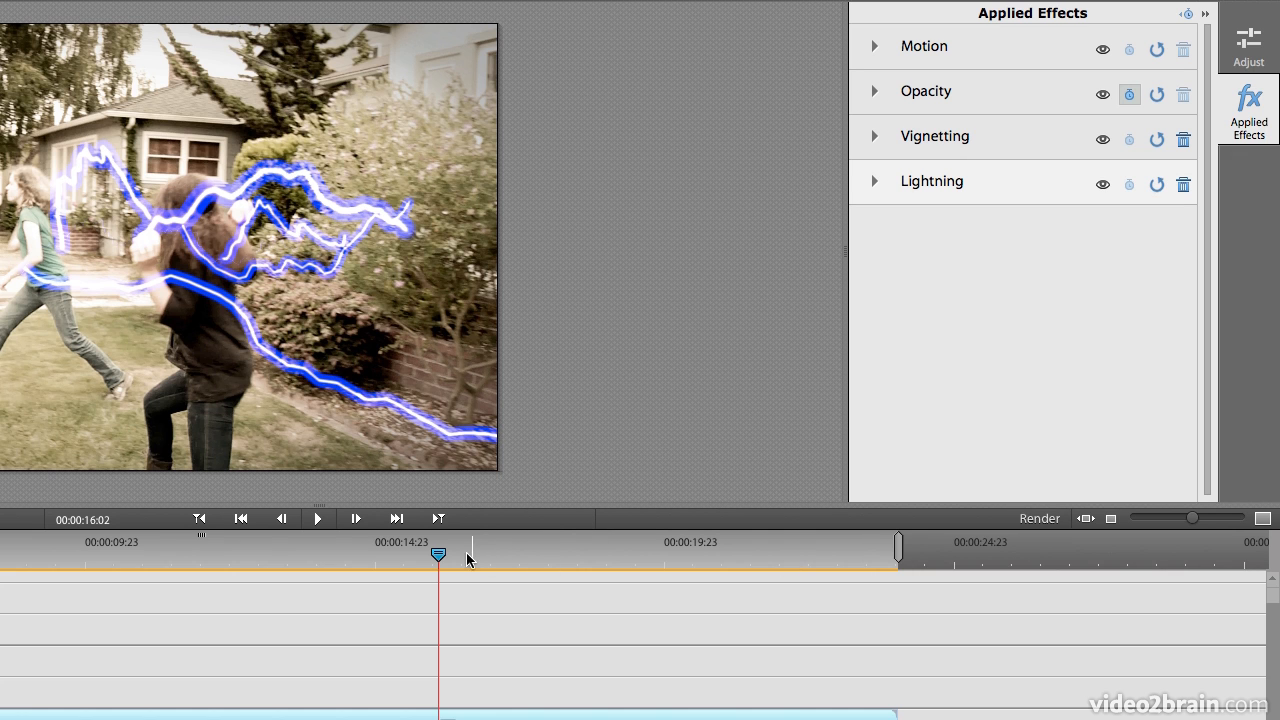
drag(441, 553, 551, 559)
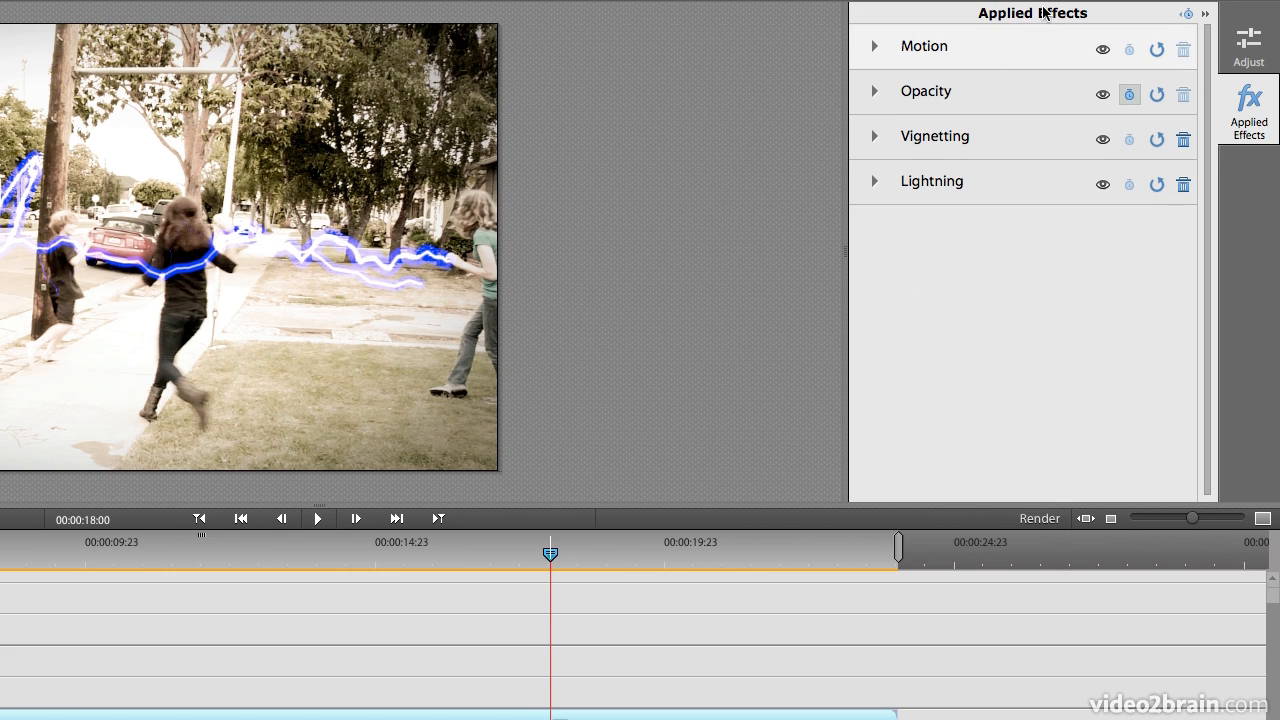
- Remove the Lightning effect from the clip and preview the footage at 00:00:13:20 and 00:00:18:11
click(1184, 186)
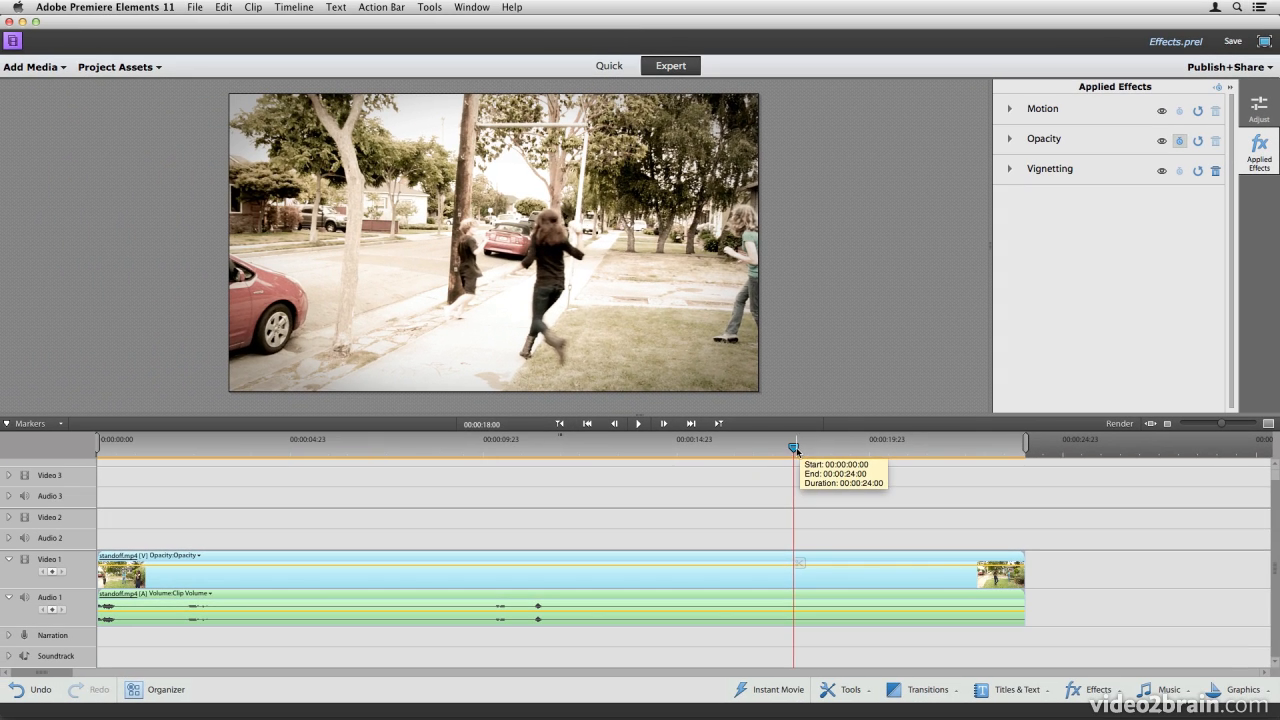
drag(796, 447, 632, 450)
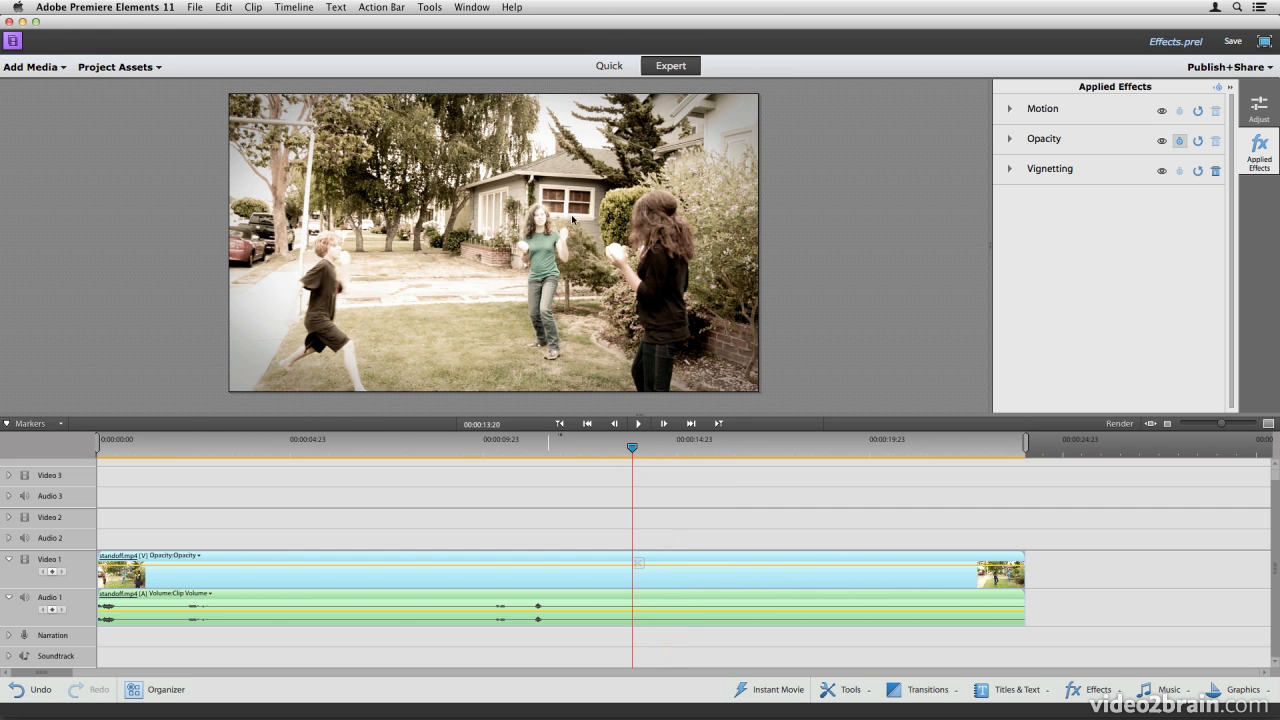
drag(634, 448, 813, 457)
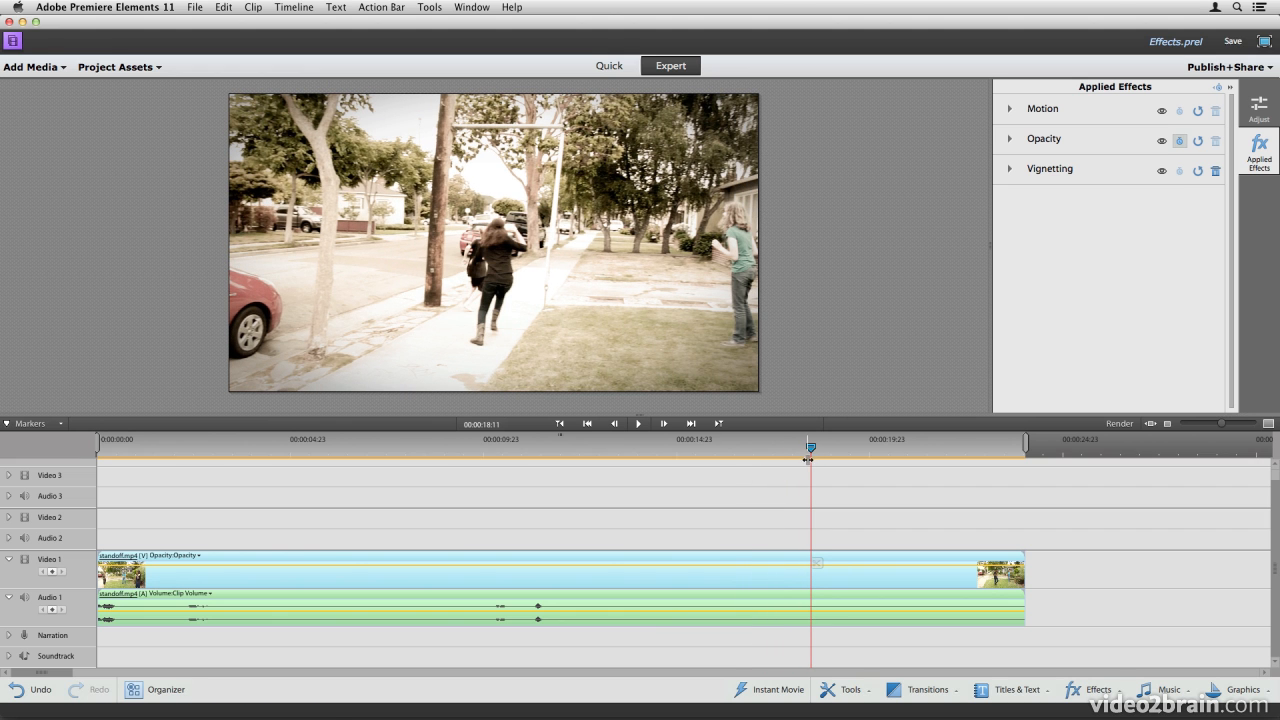